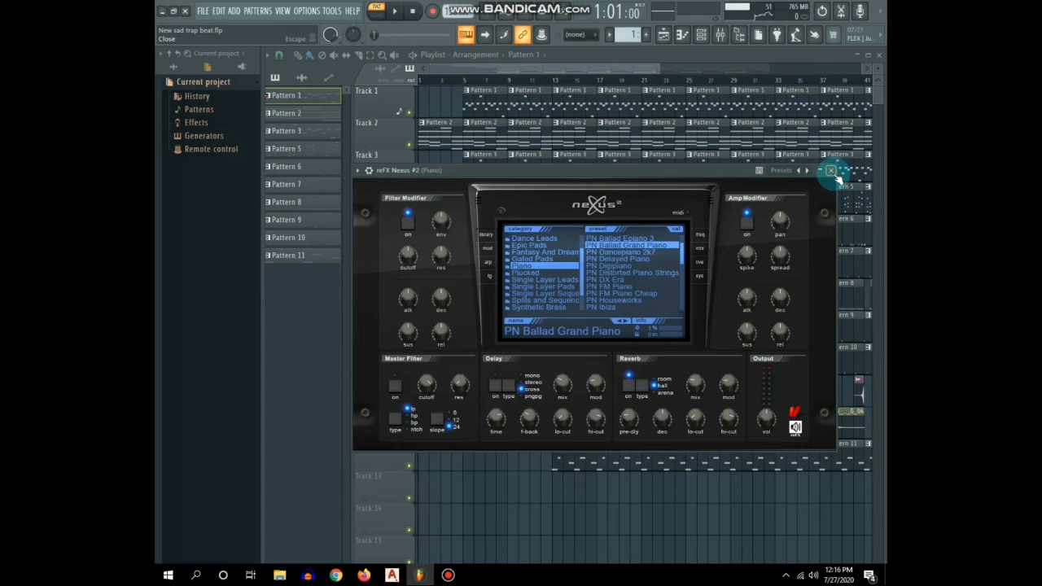
Step: Close the reFX Nexus #2 plugin, glance at the channel rack, and select the Piano track in the mixer
left_click(831, 171)
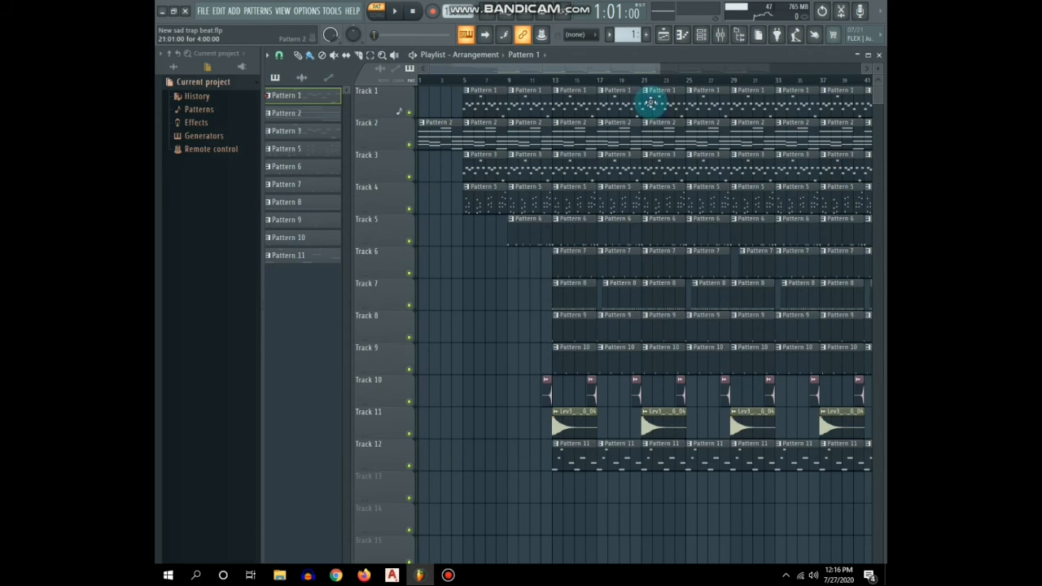
left_click(702, 35)
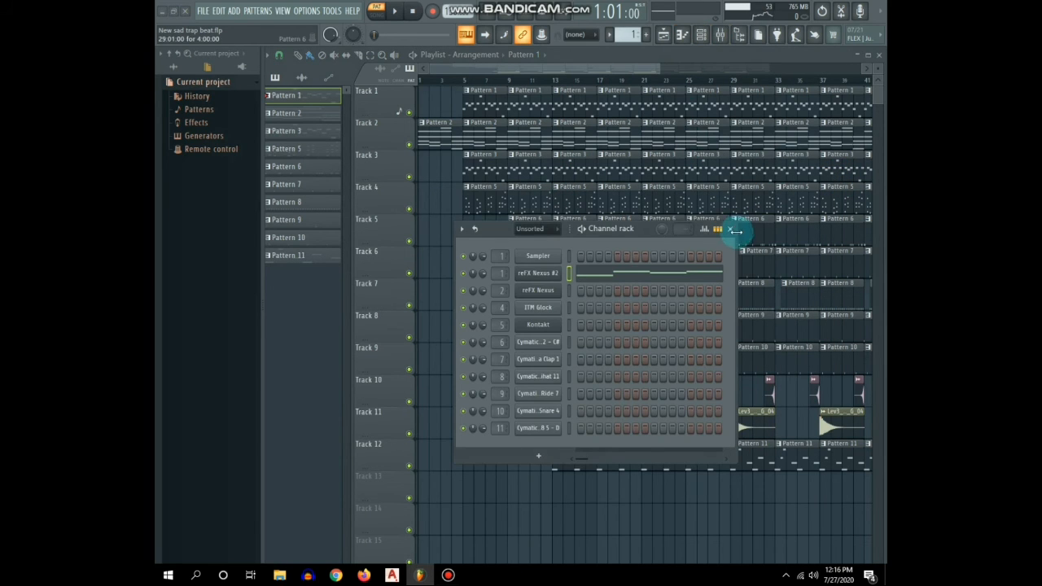
left_click(736, 228)
left_click(721, 37)
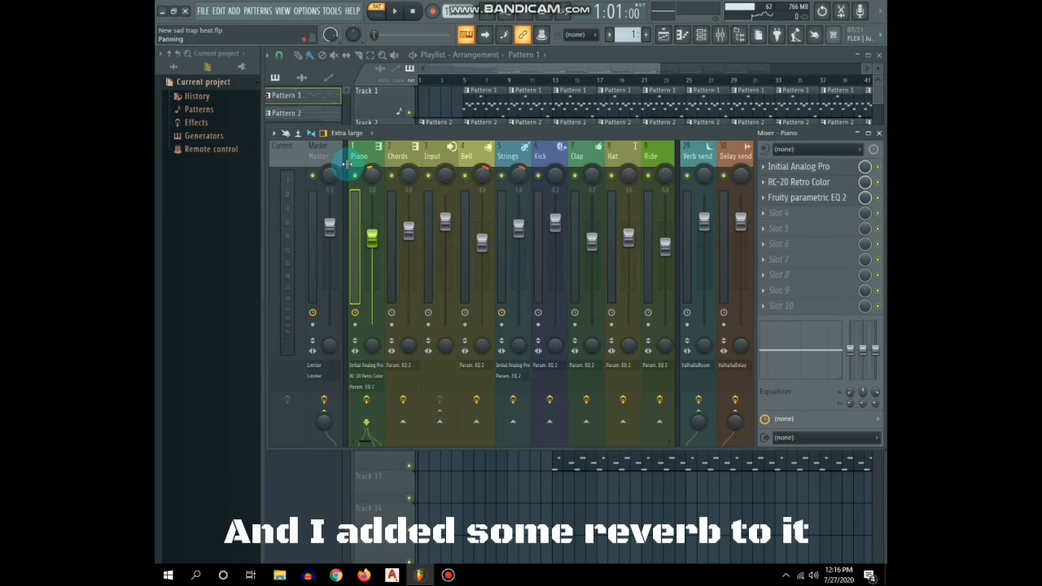
left_click(365, 142)
left_click(365, 163)
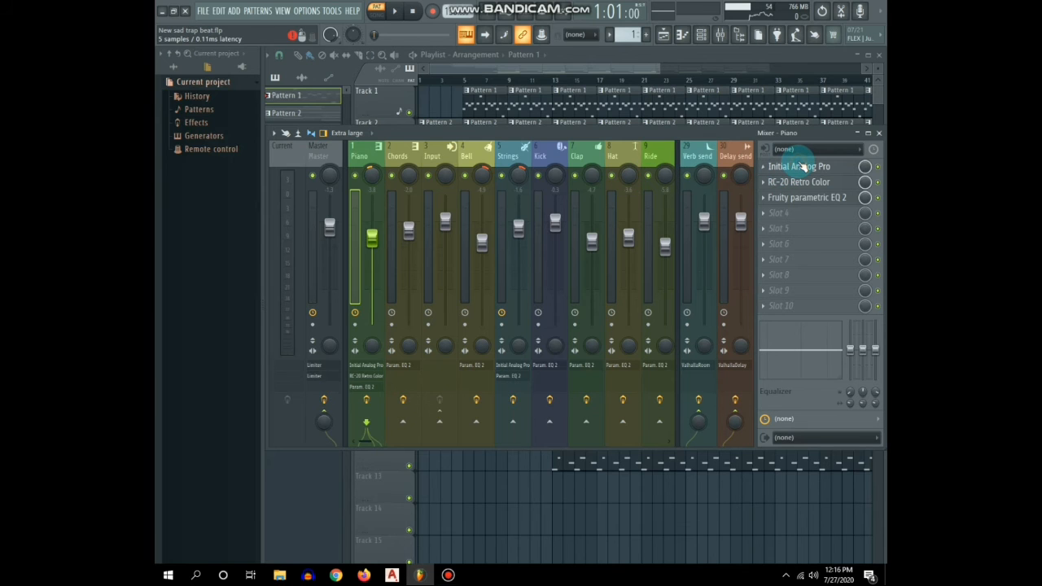
Step: Examine the Initial Analog Pro and RC-20 Retro Color effects on the Piano mixer track
left_click(795, 167)
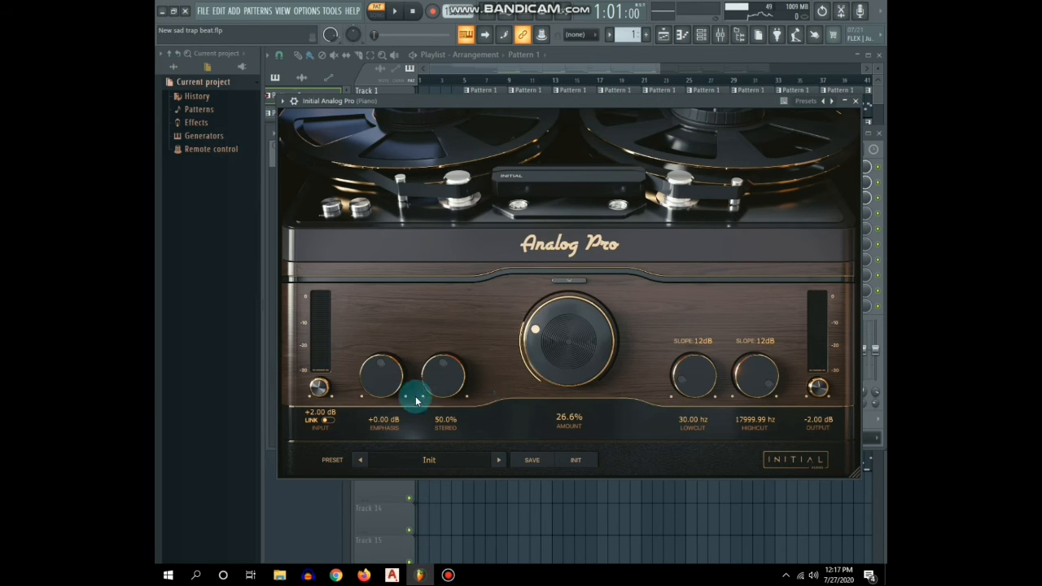
left_click(857, 101)
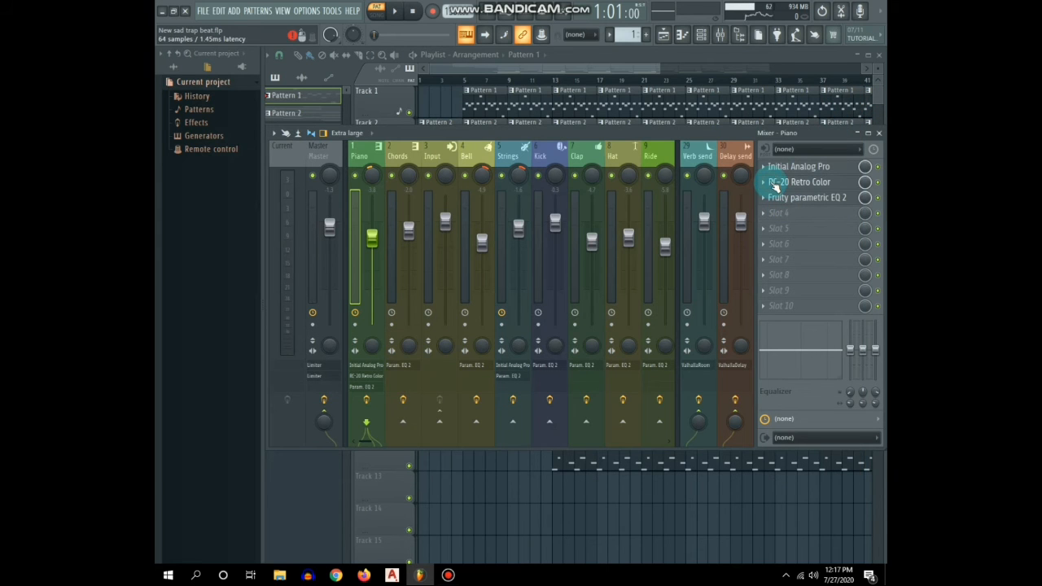
left_click(775, 184)
left_click(789, 130)
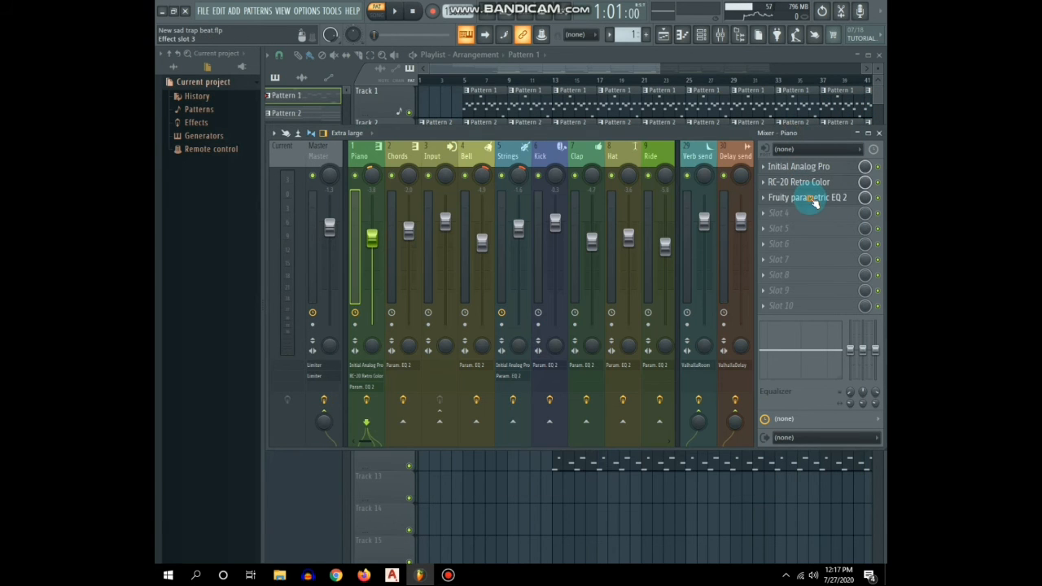
Step: Examine the Piano track's Fruity parametric EQ 2 curve, then return to the playlist
left_click(814, 199)
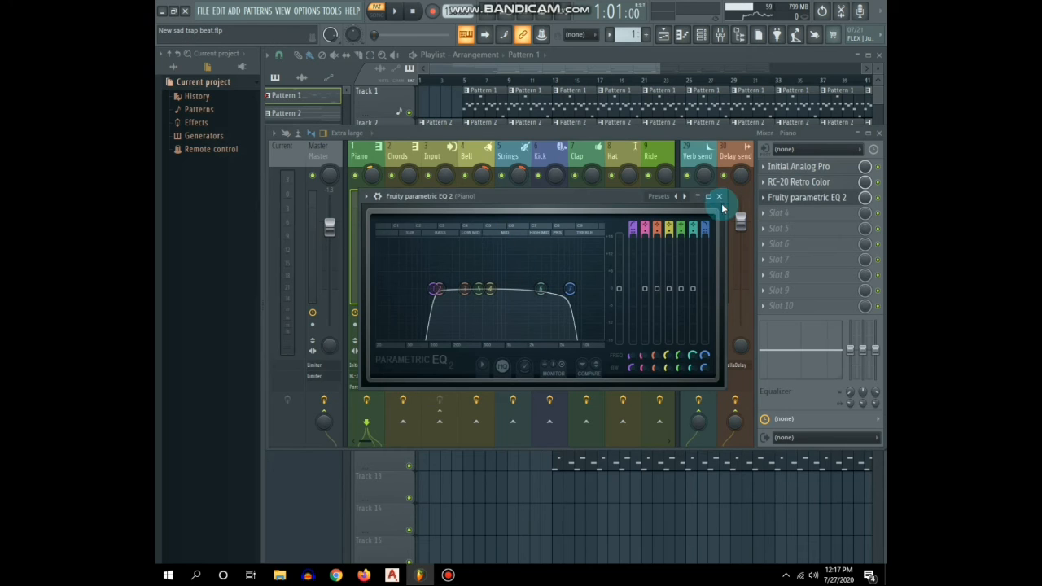
left_click(720, 197)
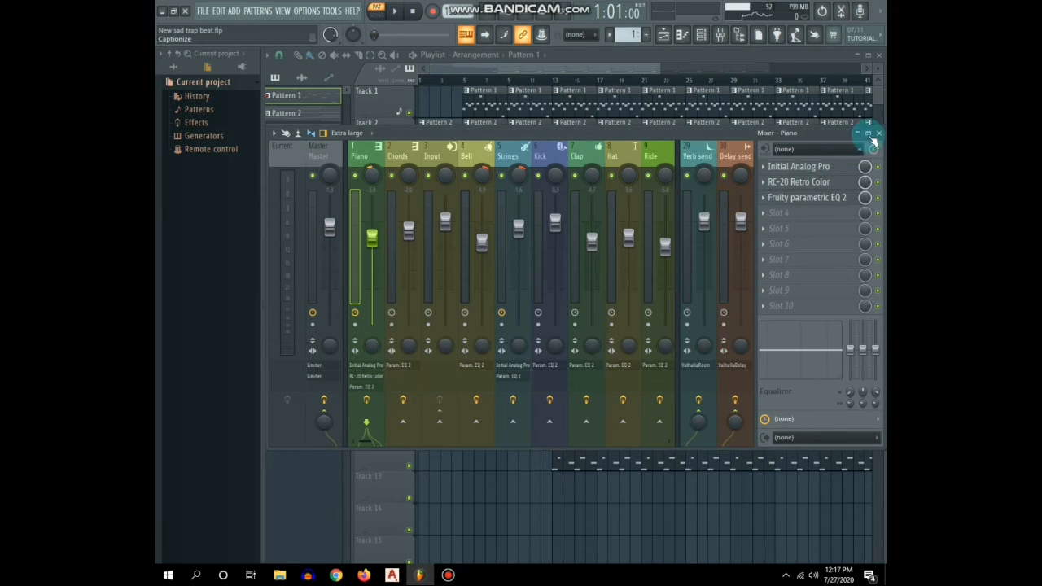
left_click(879, 132)
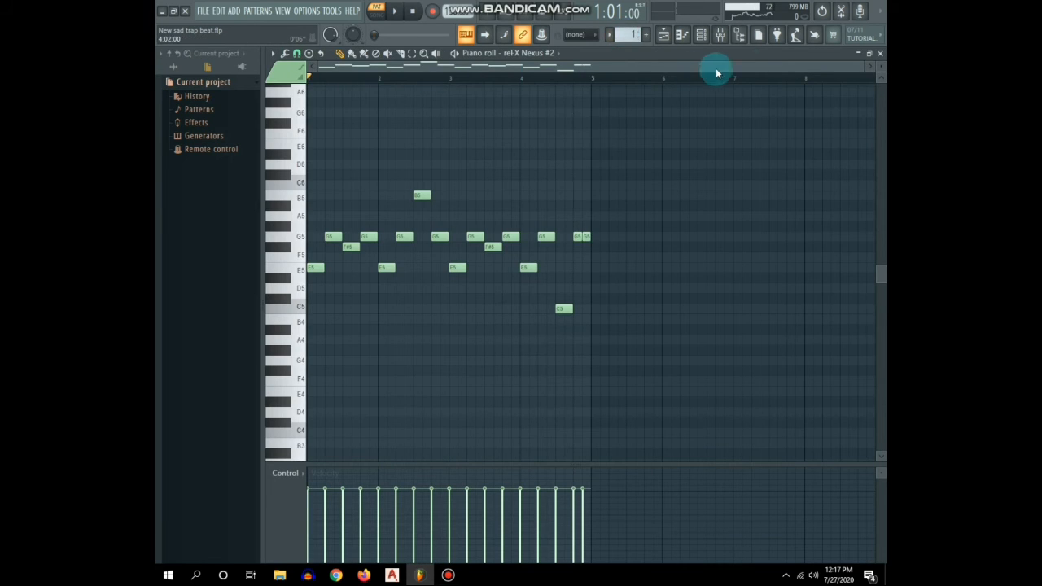
left_click(879, 53)
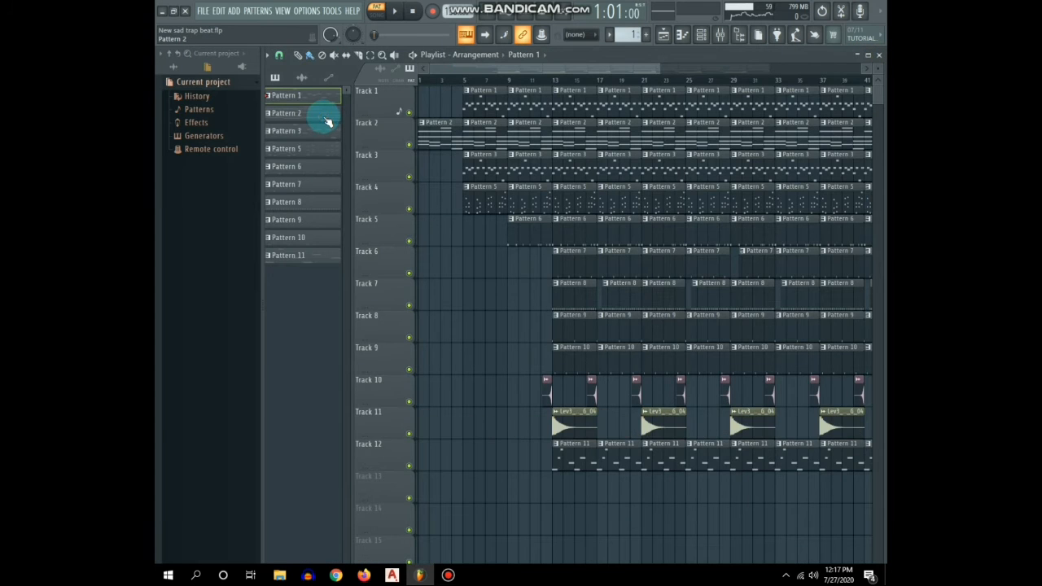
Step: Open the Pattern 2 chords in the piano roll, play them back, and return to the playlist
left_click(326, 117)
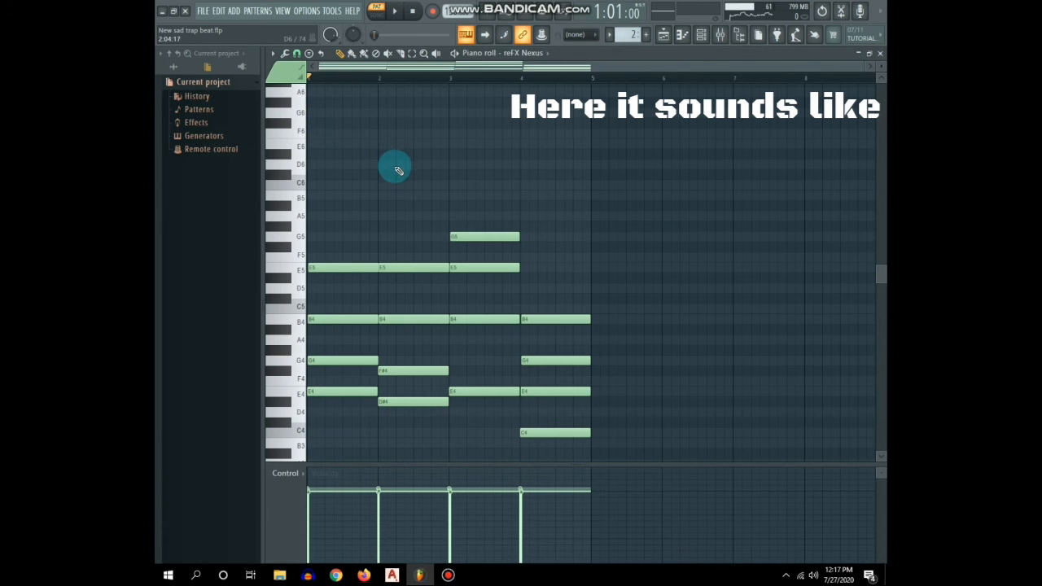
scroll(397, 171, "down", 3)
scroll(396, 171, "up", 3)
scroll(395, 172, "down", 2)
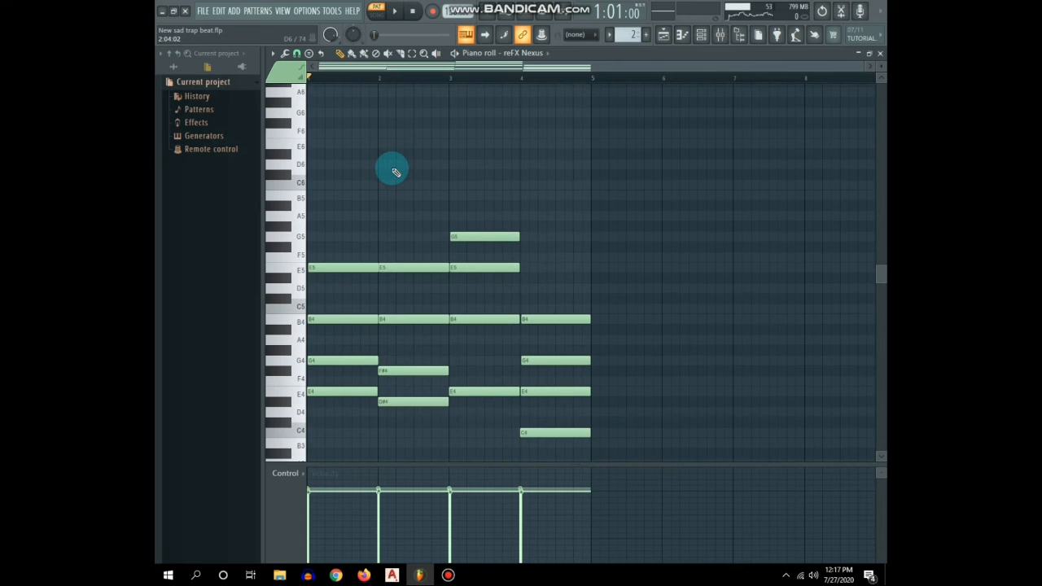
key("space")
scroll(397, 236, "down", 2)
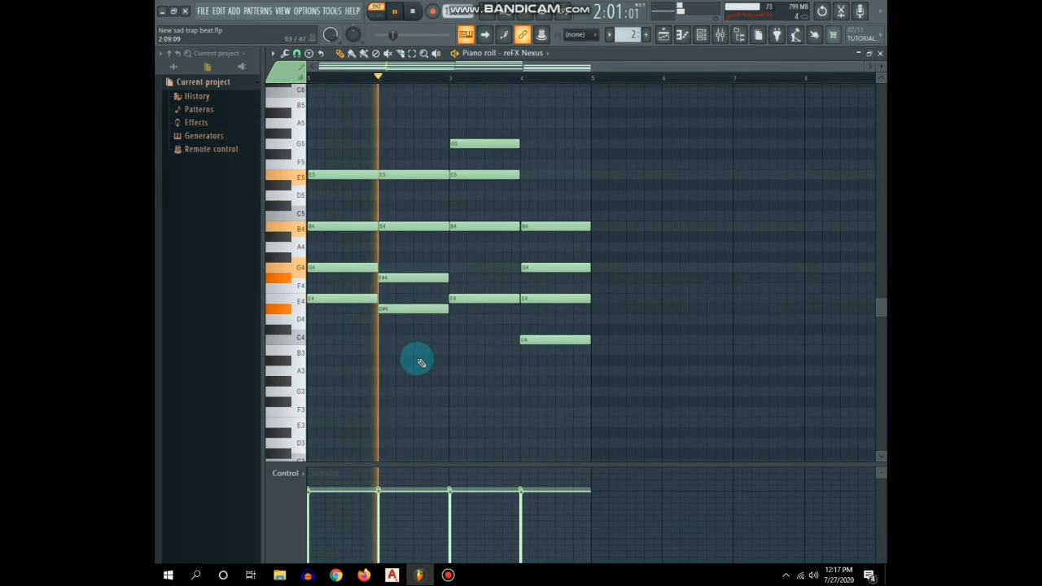
scroll(658, 256, "up", 2)
scroll(658, 256, "down", 2)
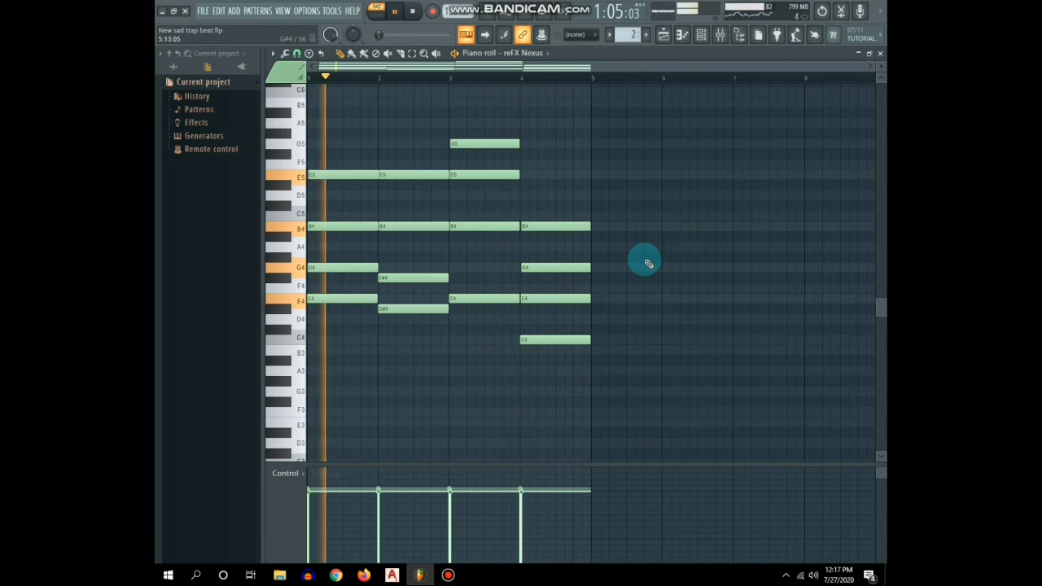
scroll(648, 263, "up", 7)
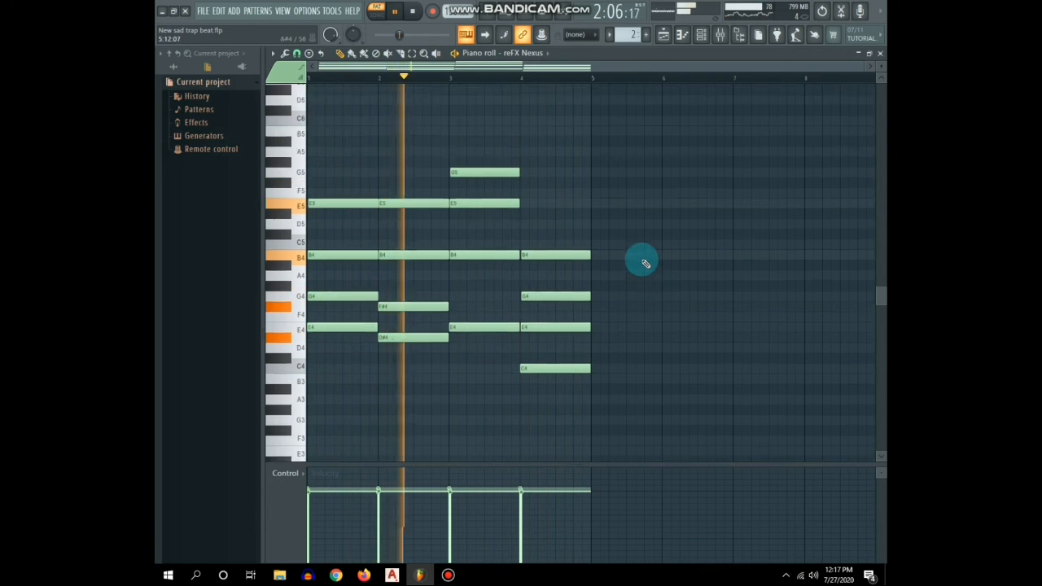
scroll(643, 263, "down", 4)
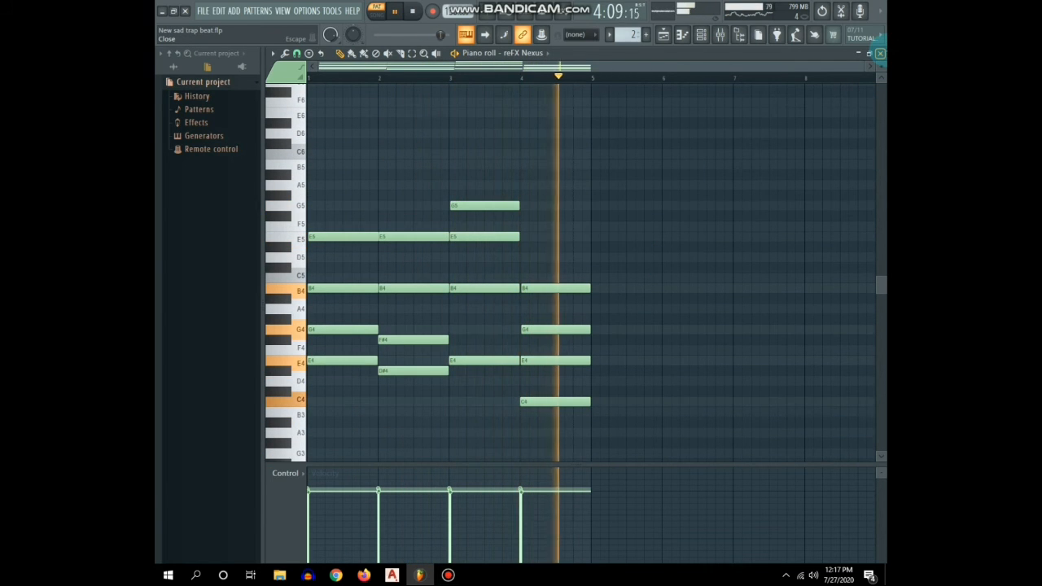
key("space")
left_click(879, 53)
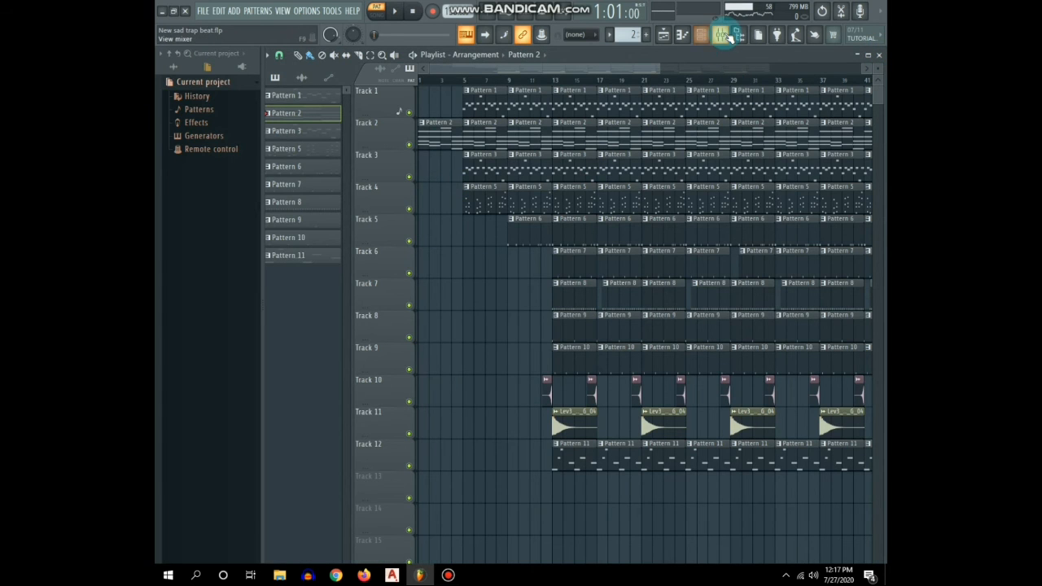
Step: Examine the Fruity parametric EQ 2 on the Chords mixer track with a brief playback
left_click(729, 36)
left_click(398, 159)
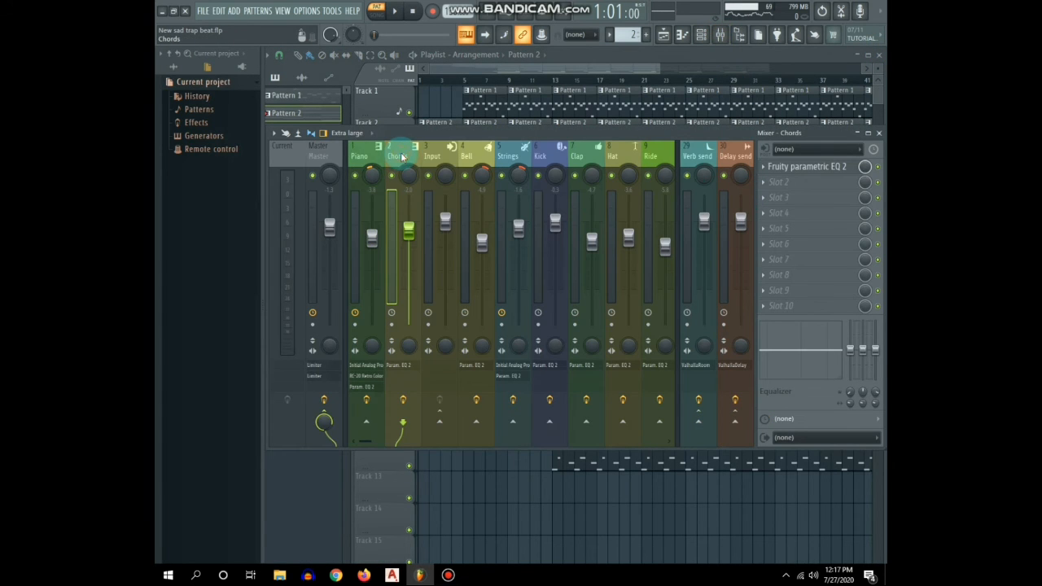
left_click(786, 167)
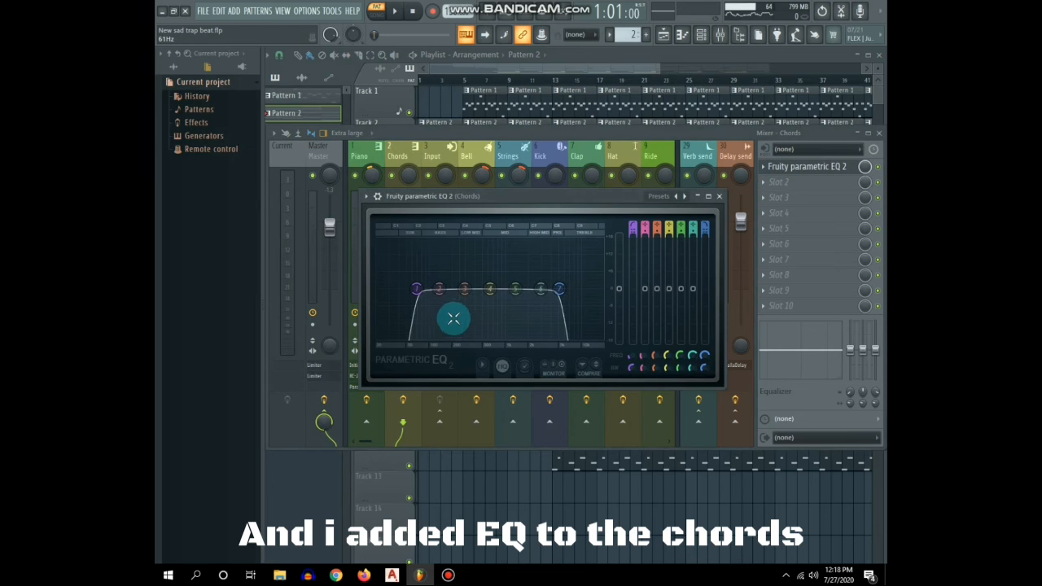
key("space")
key("space")
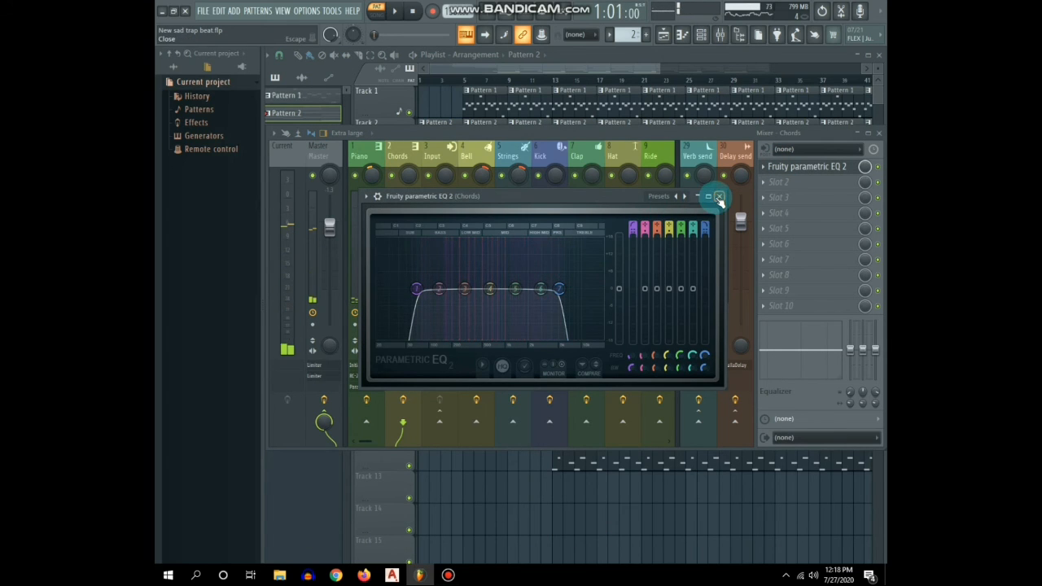
left_click(718, 197)
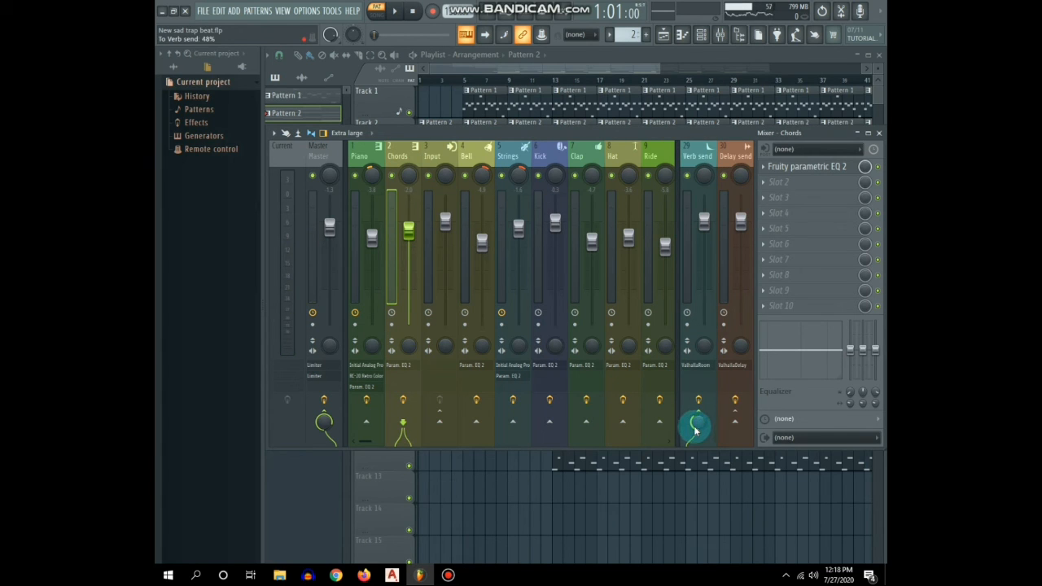
Step: Play the chords to check their Verb send in the mixer, then close the mixer and stop playback
key("space")
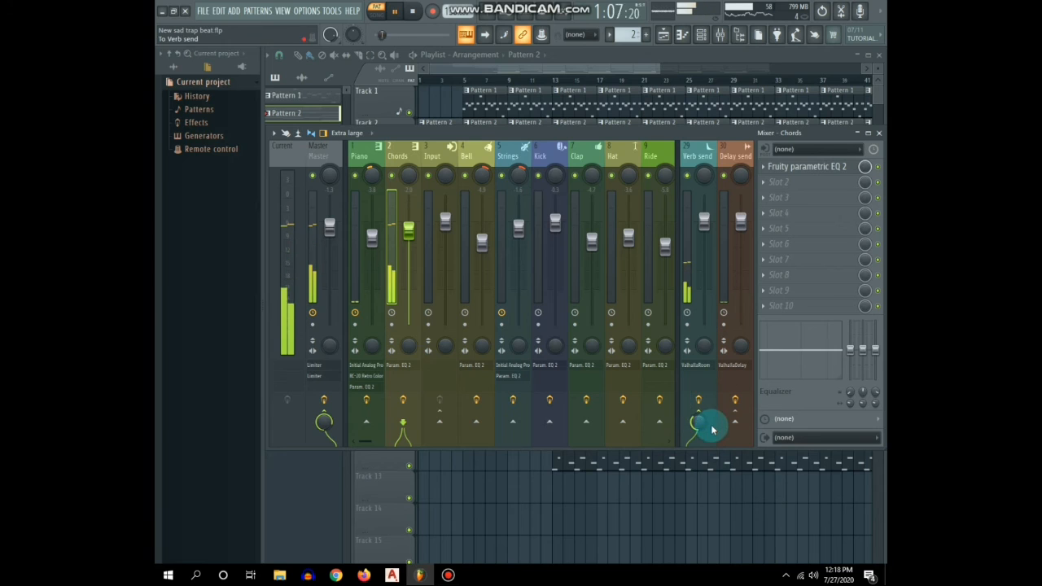
left_click(878, 133)
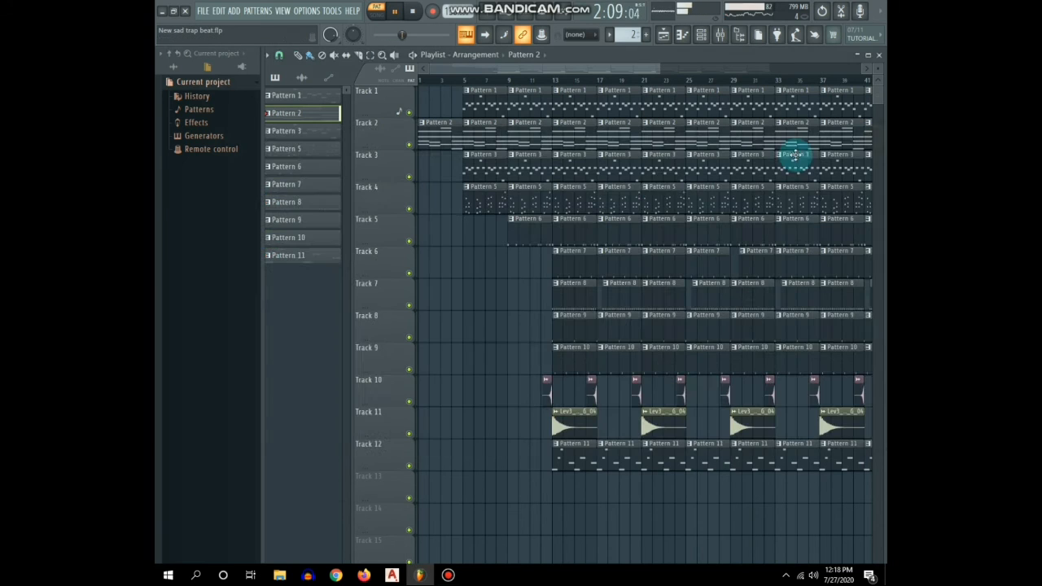
key("space")
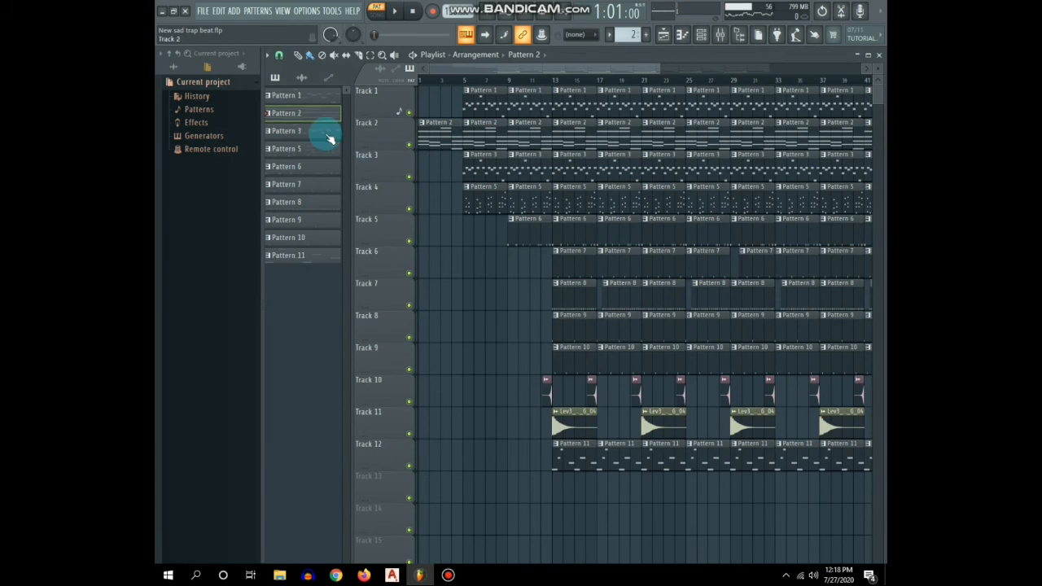
Step: Open Pattern 3 in the piano roll and examine the ITM Glock channel's sample settings
double_click(328, 136)
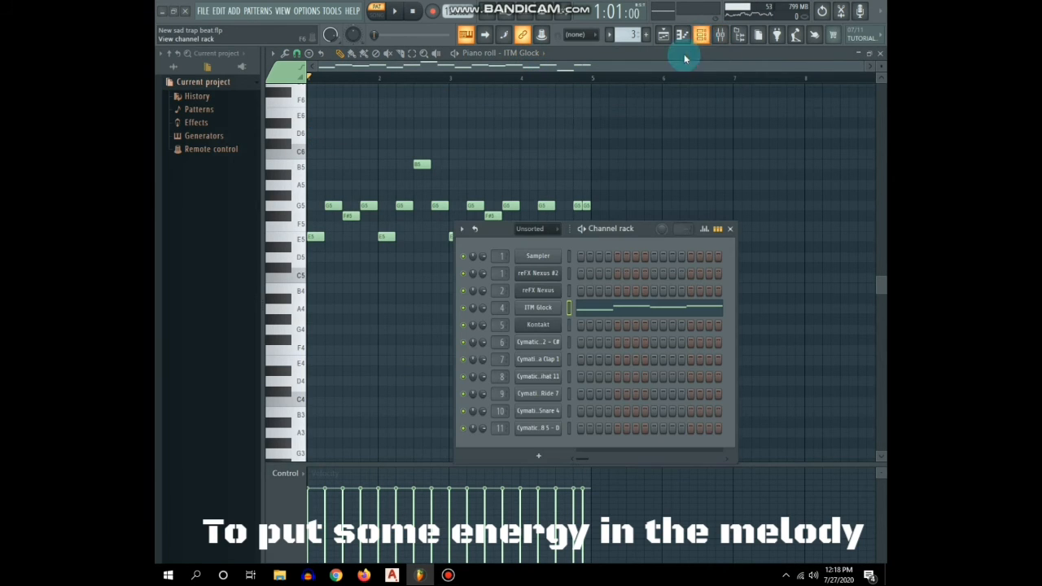
left_click(701, 34)
left_click(537, 308)
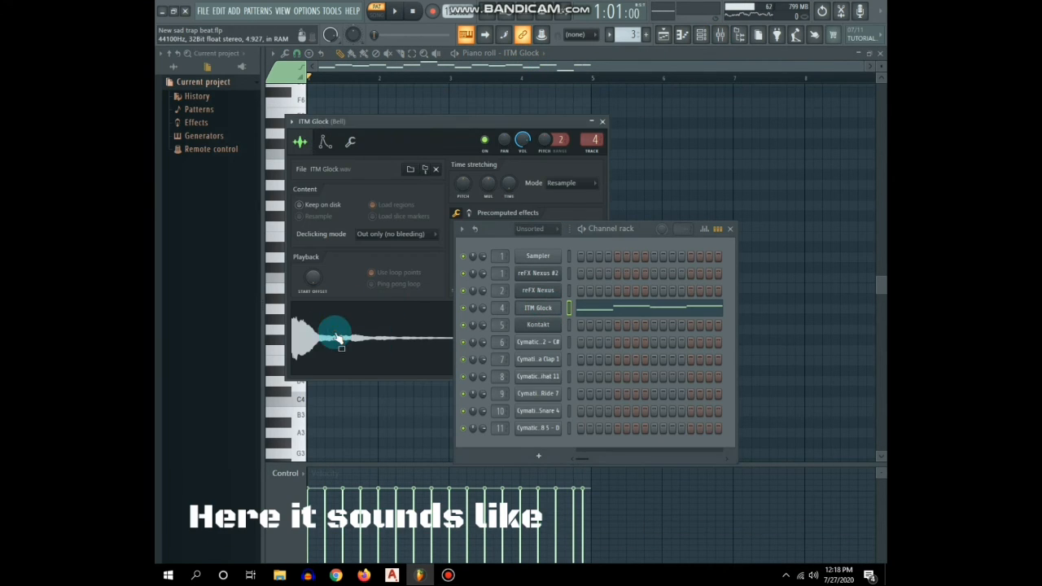
left_click(602, 121)
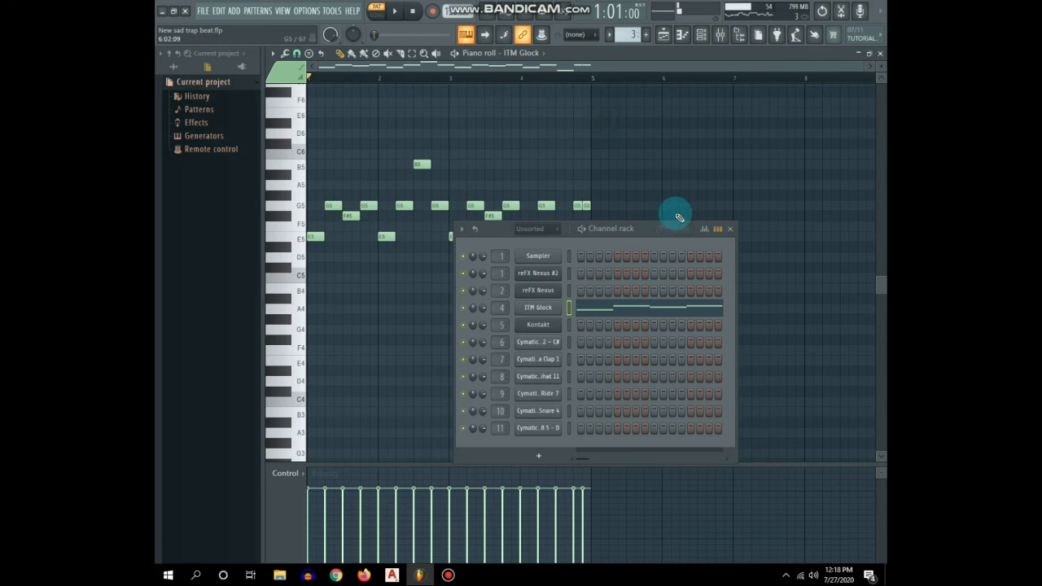
left_click(731, 232)
Step: Play back the ITM Glock melody in the piano roll and return to the playlist
key("space")
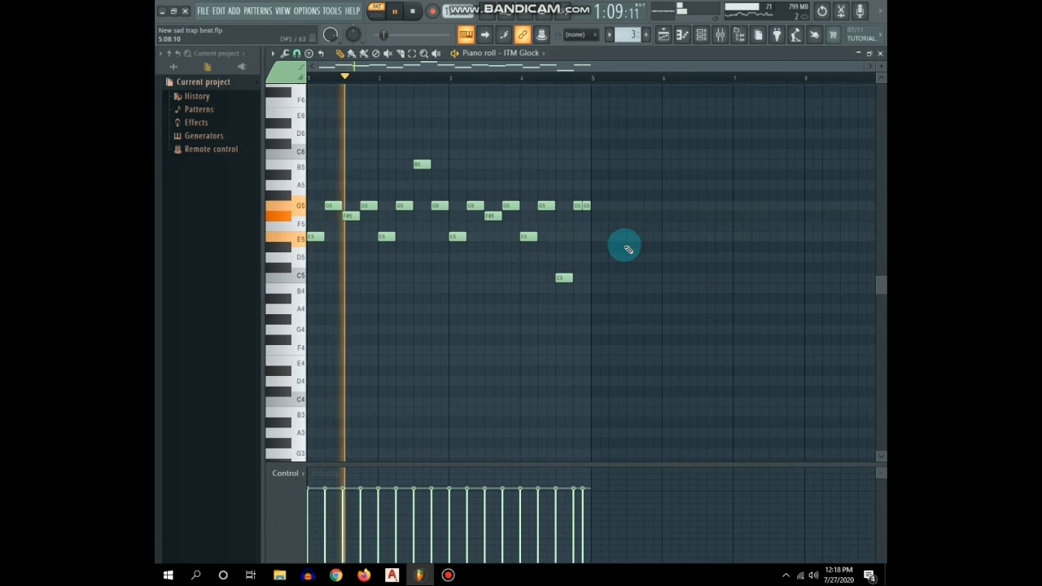
scroll(624, 241, "down", 2)
scroll(630, 249, "up", 3)
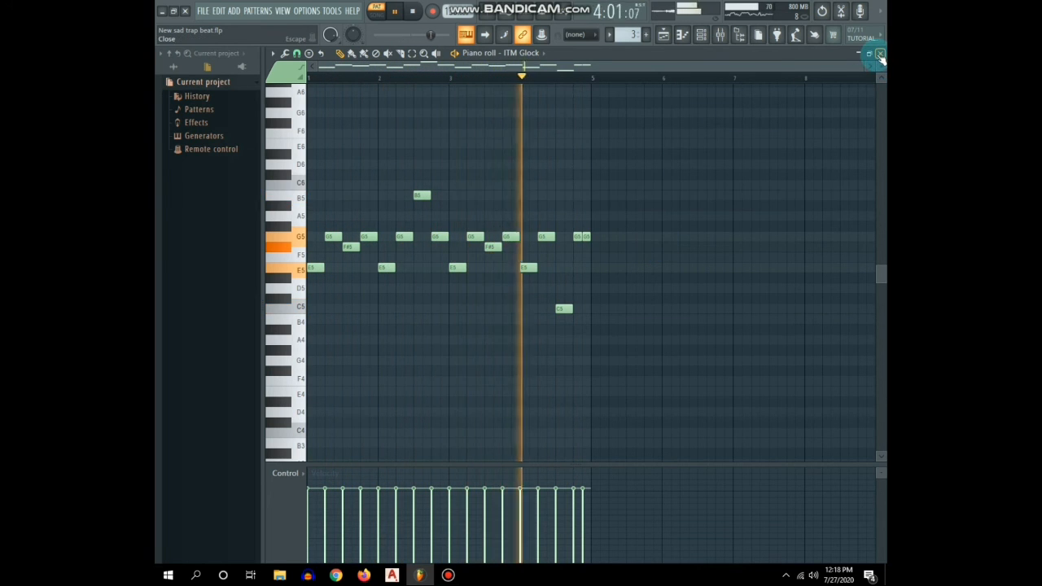
key("space")
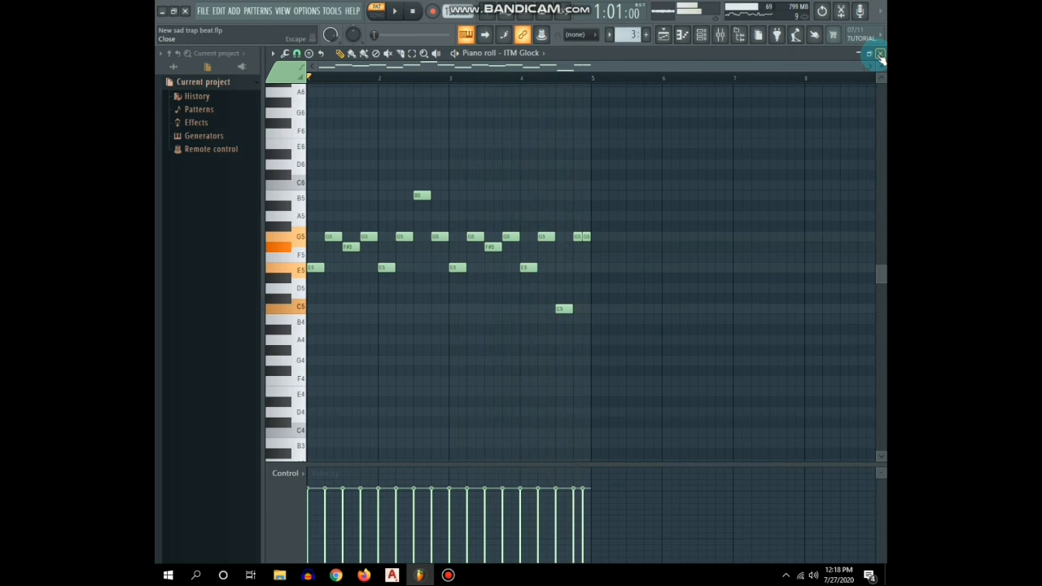
left_click(879, 54)
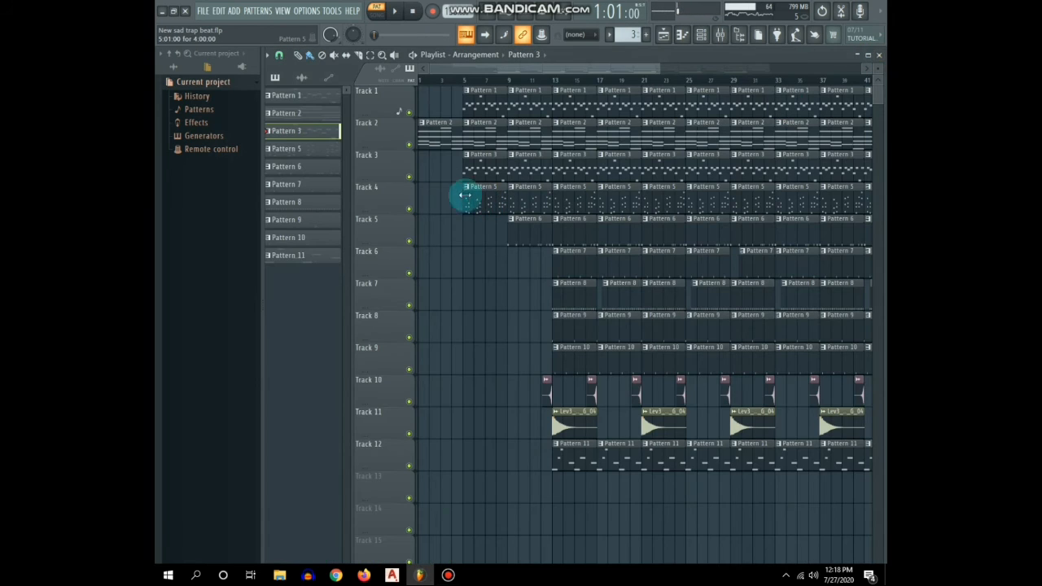
Step: Examine the Fruity parametric EQ 2 on the Bell mixer track with a brief playback, closing the mixer when done
left_click(721, 37)
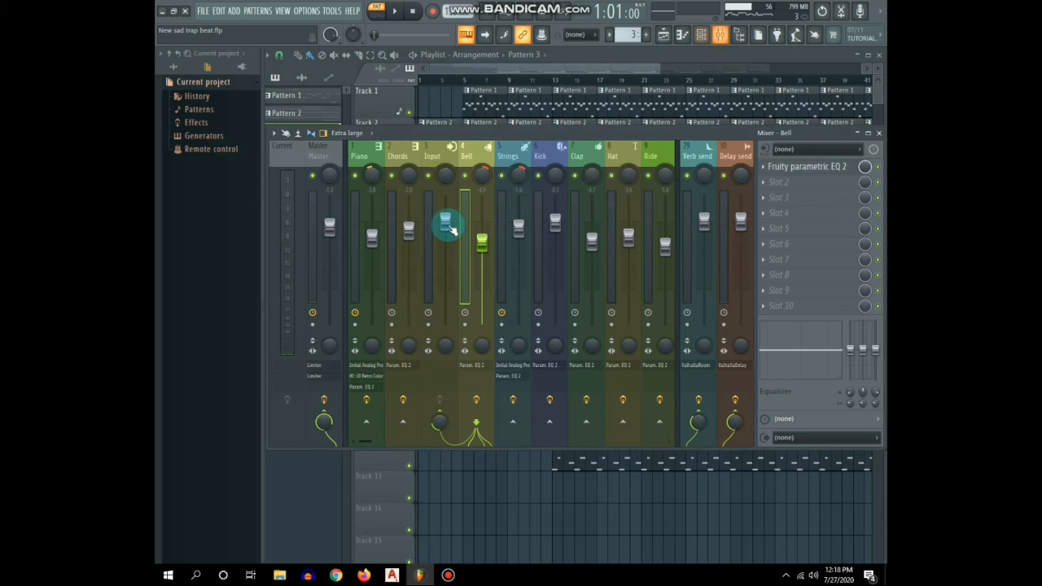
left_click(440, 152)
left_click(480, 155)
left_click(803, 166)
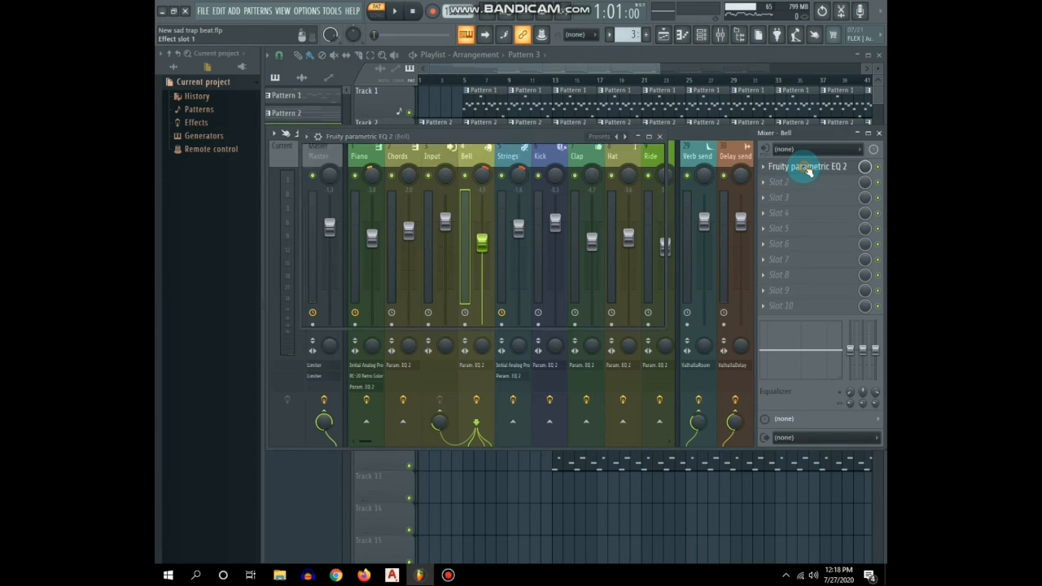
key("space")
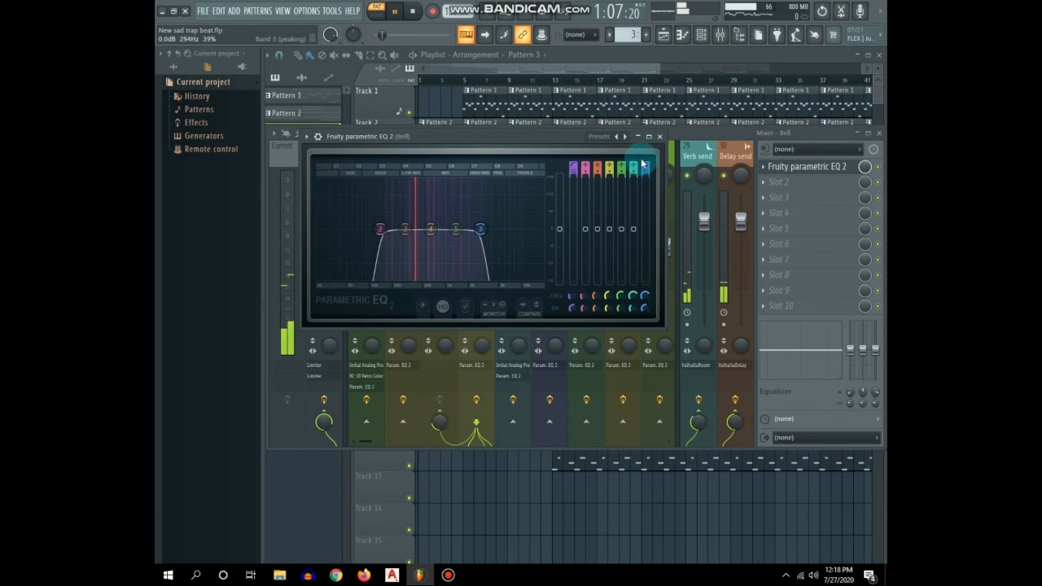
left_click(660, 136)
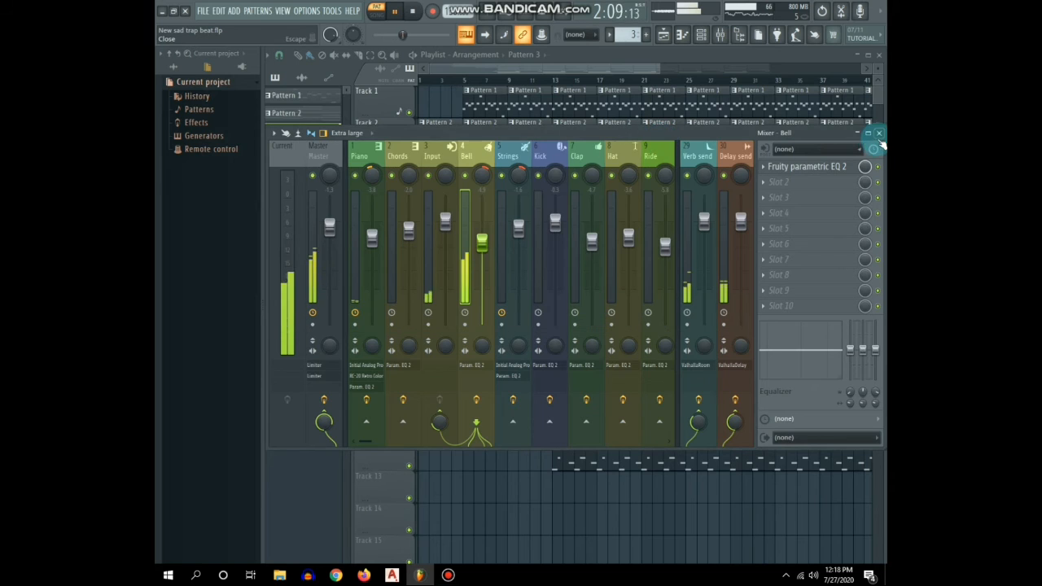
left_click(875, 134)
key("space")
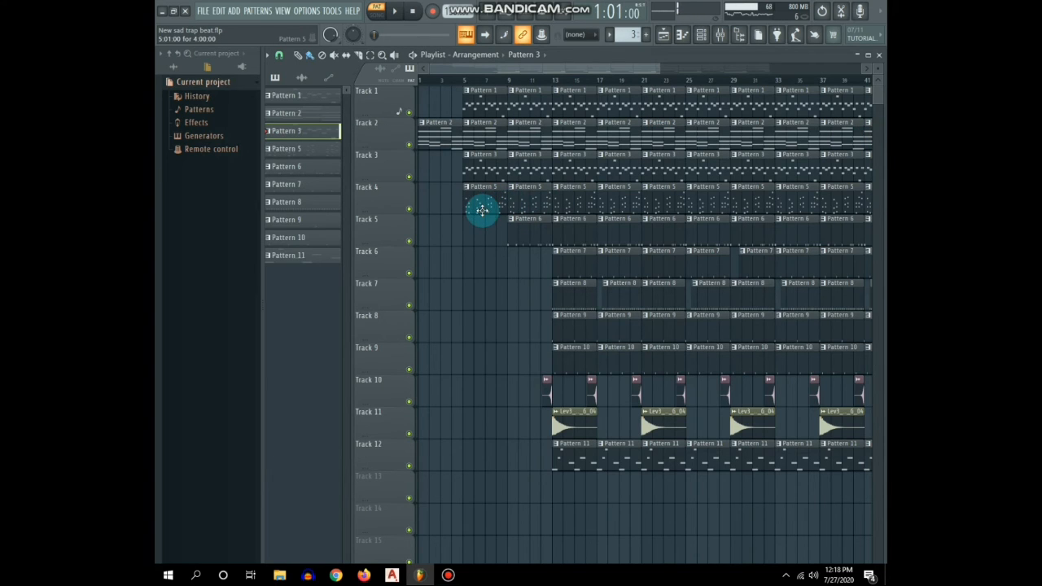
Step: Bring up the channel rack, move it clear of the lower playlist tracks, and open Pattern 5 in the piano roll
left_click(701, 34)
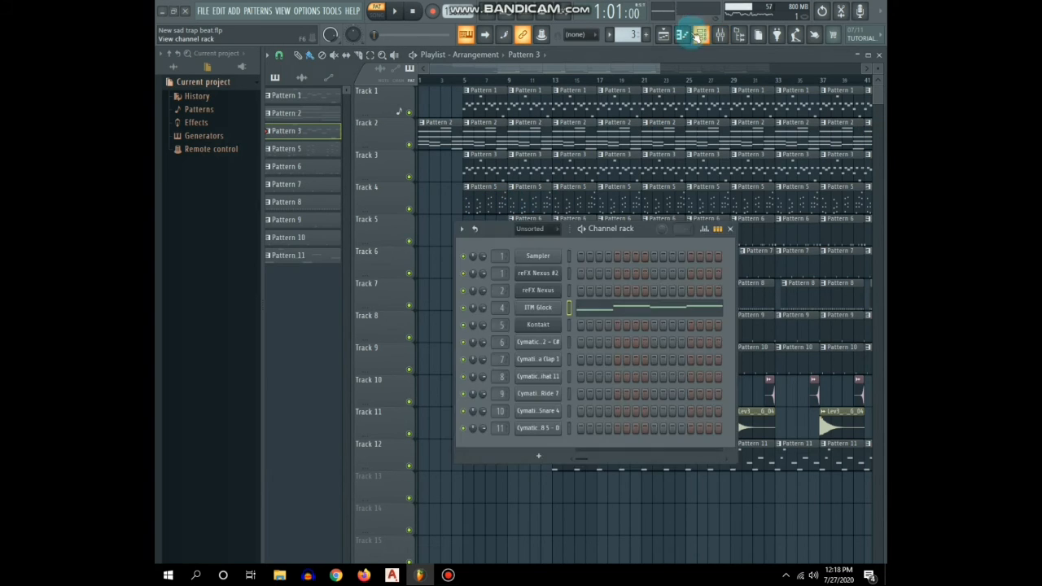
left_click_drag(643, 234, 618, 134)
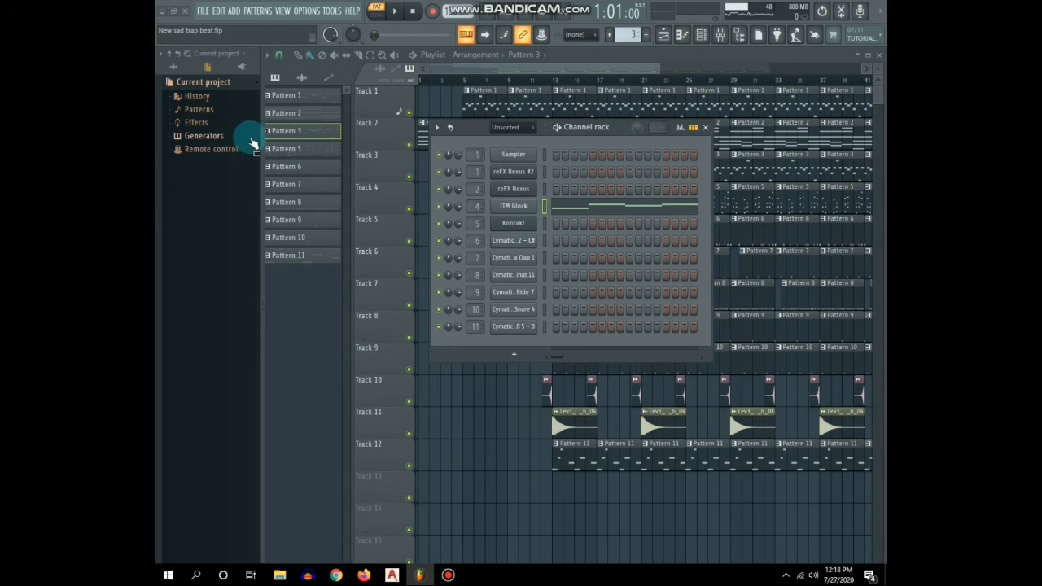
double_click(292, 155)
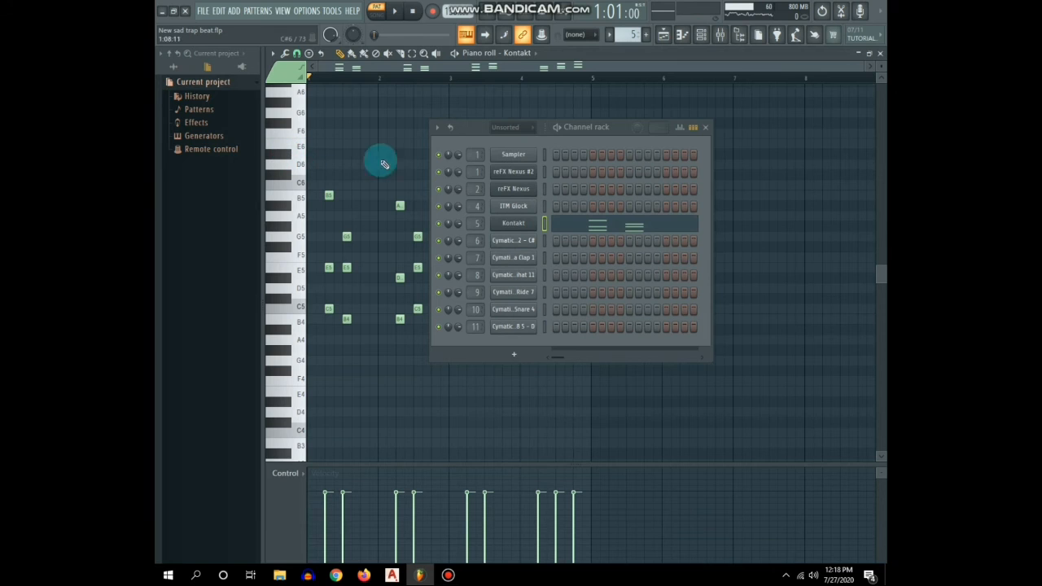
Step: Examine the Kontakt channel's Strings of Winter instrument, play back its pattern and return to the playlist
left_click(514, 224)
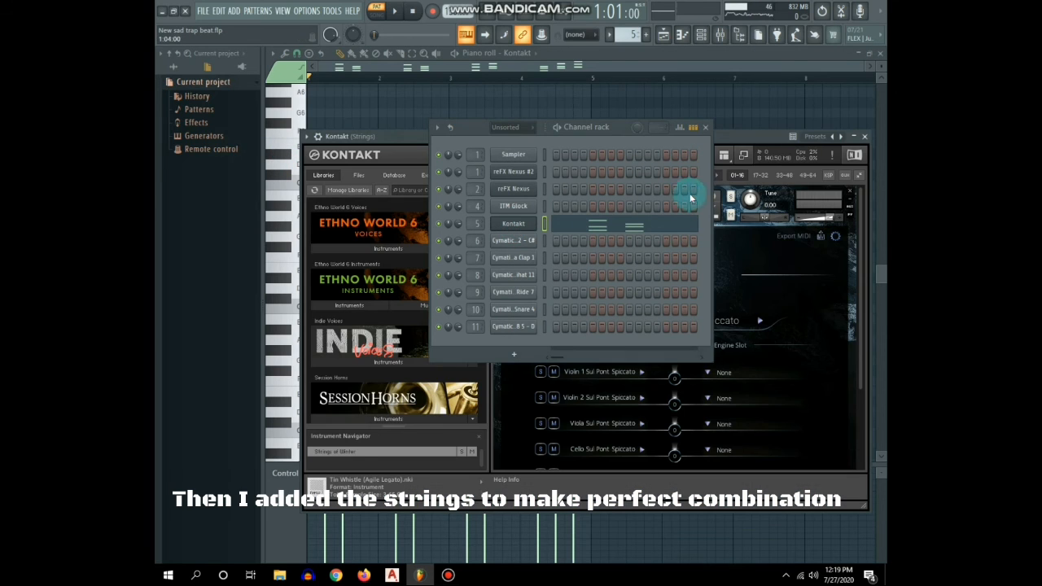
left_click(721, 147)
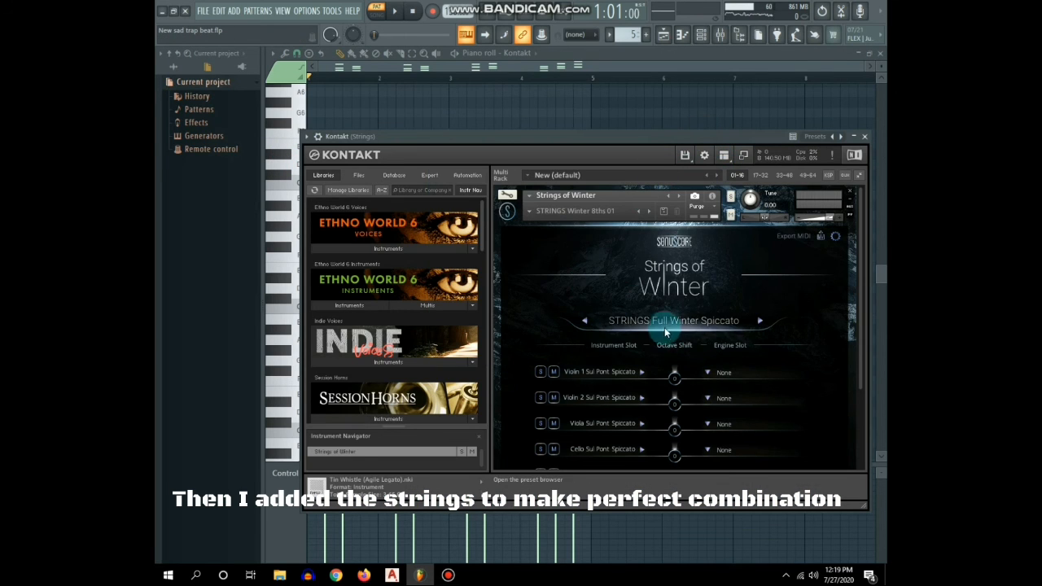
scroll(667, 342, "down", 2)
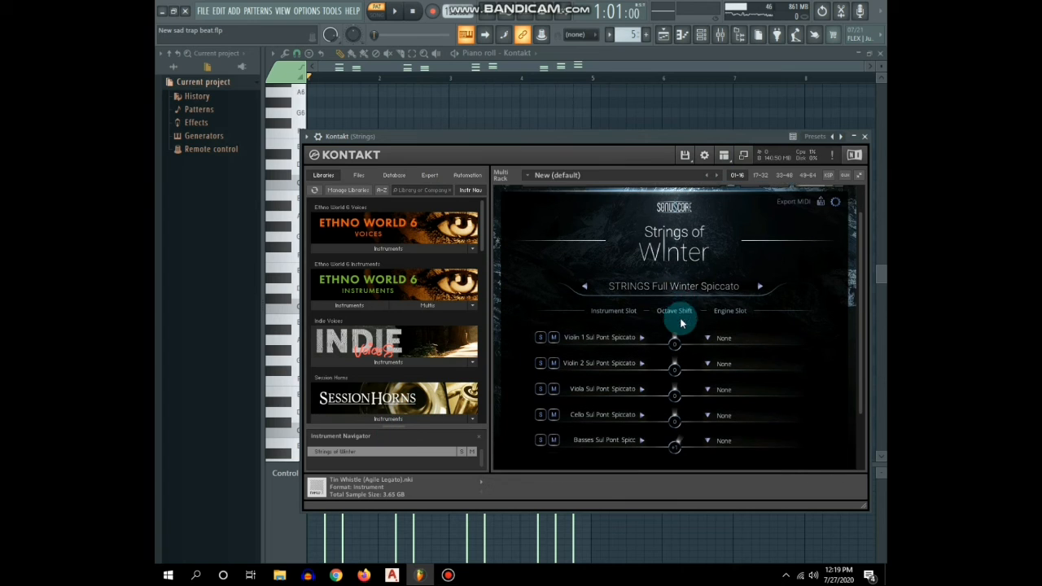
left_click(860, 136)
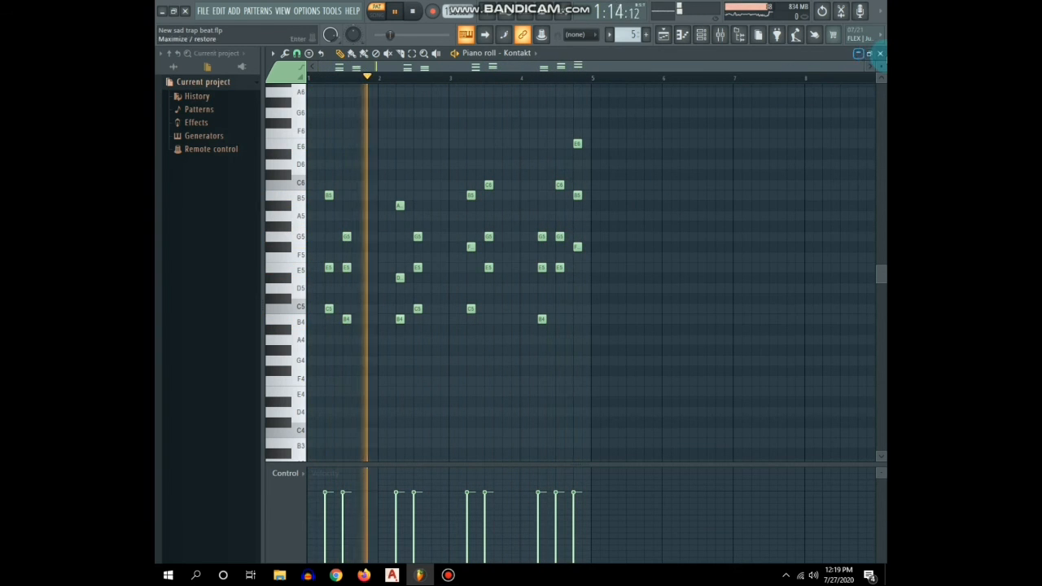
left_click(879, 53)
key("space")
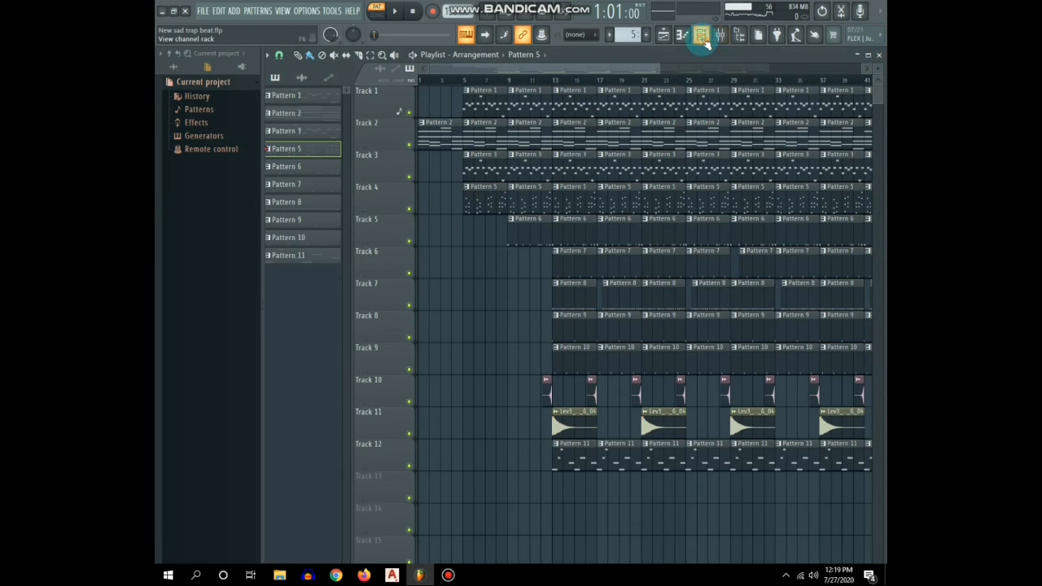
Step: Examine the Initial Analog Pro and Fruity parametric EQ 2 effects on the Strings mixer track during playback
left_click(705, 42)
left_click(720, 35)
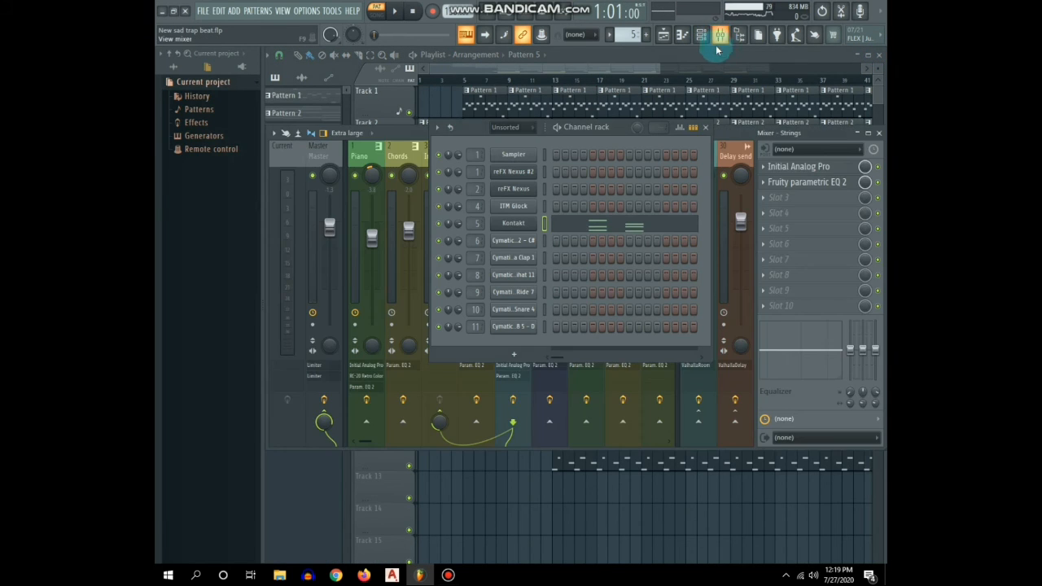
left_click(704, 128)
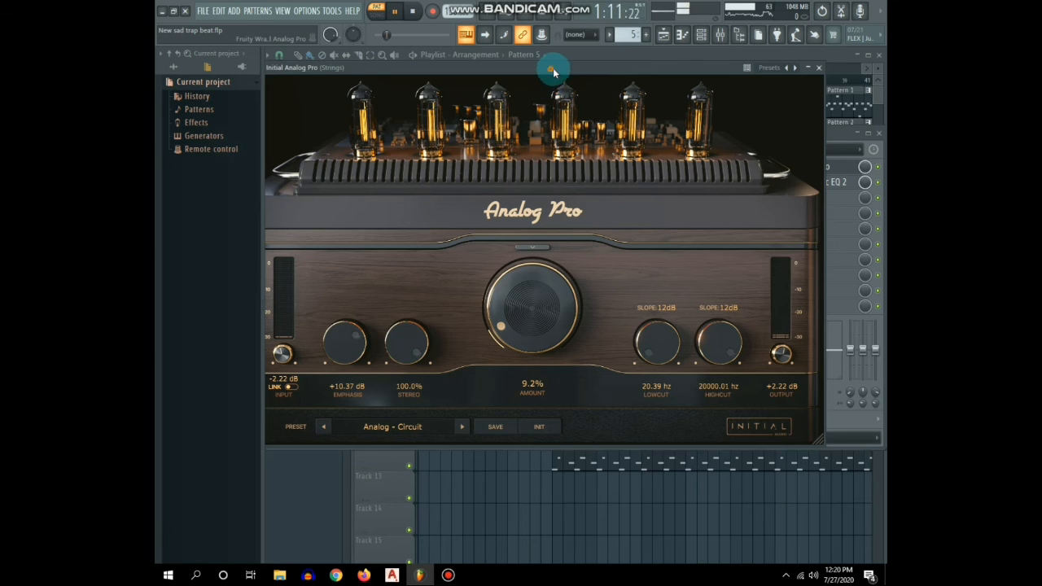
left_click_drag(553, 72, 602, 70)
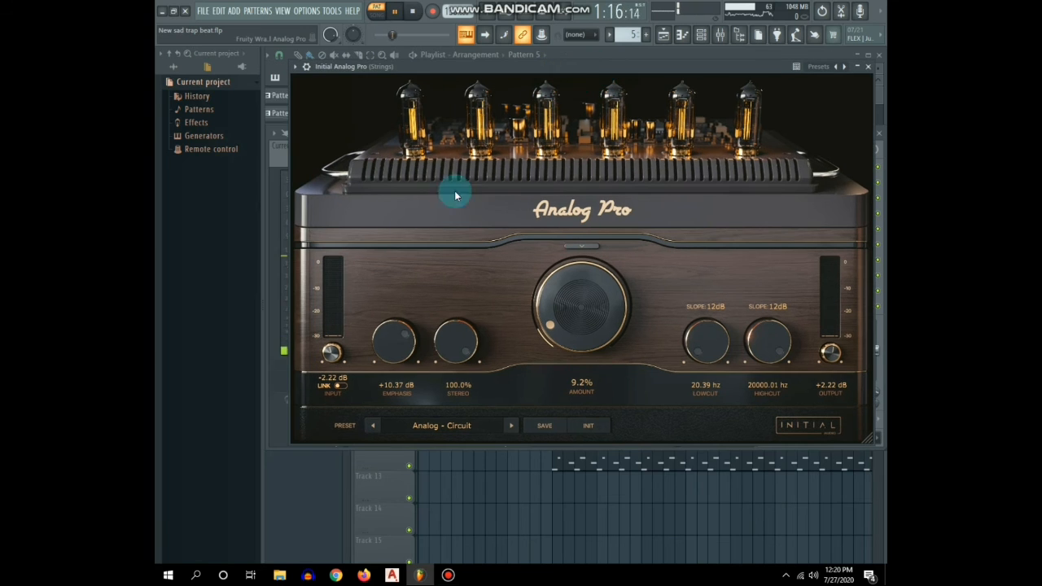
left_click(871, 70)
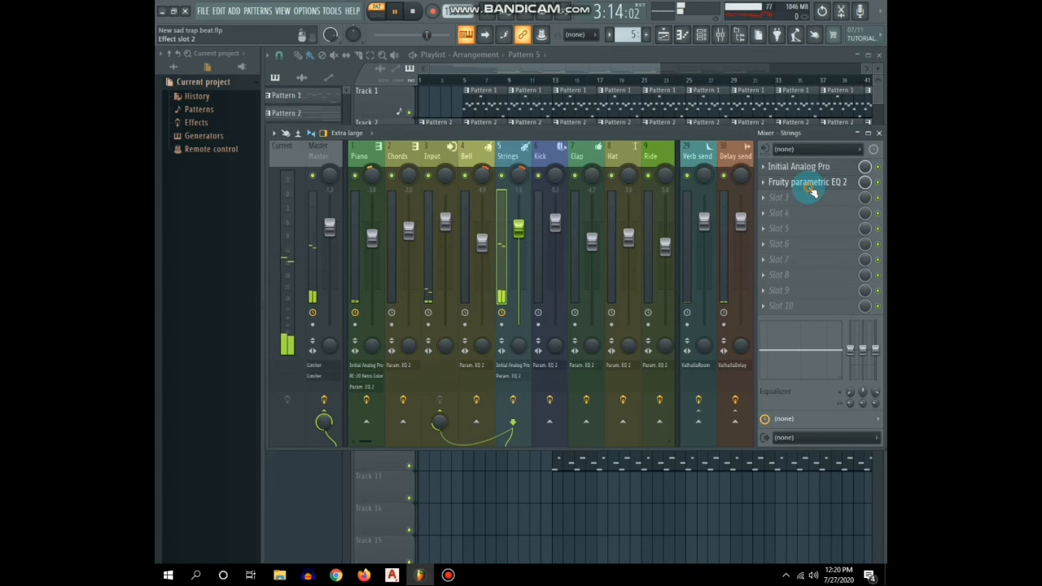
left_click(810, 182)
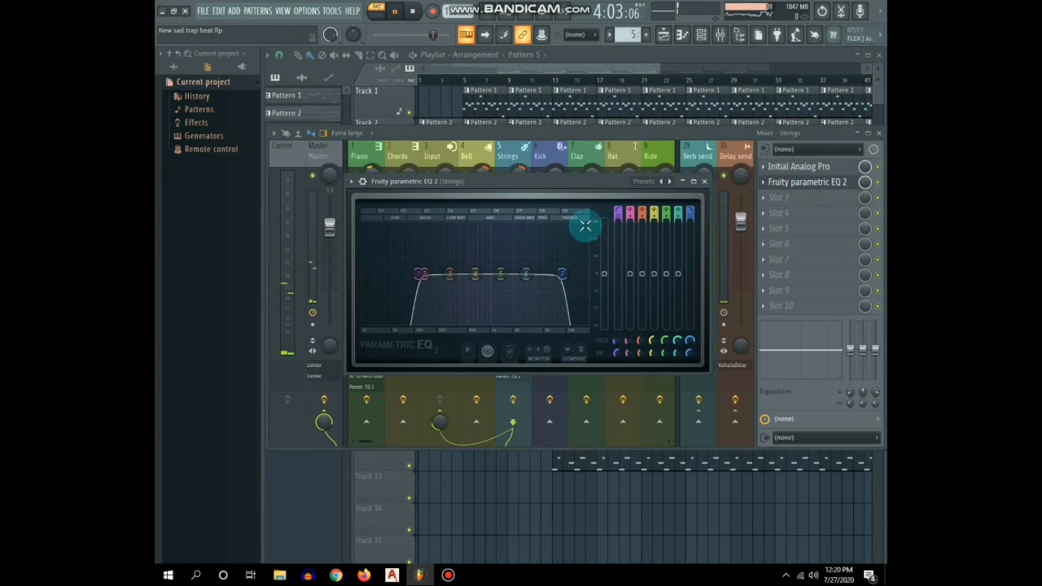
left_click(705, 181)
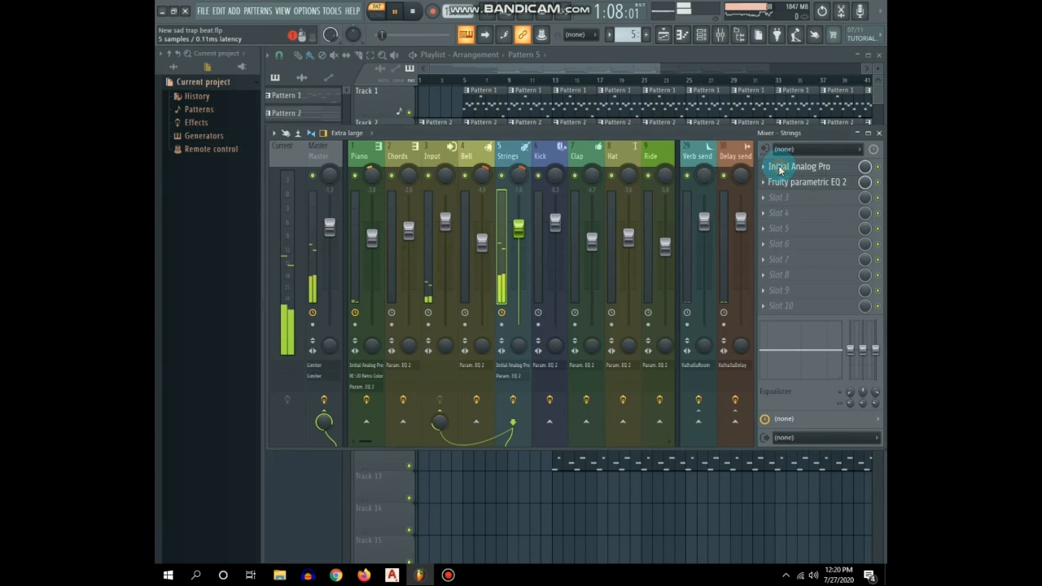
Step: Check the preset choices of Initial Analog Pro on the Strings track, keeping Analog - Circuit, and close the mixer
left_click(779, 167)
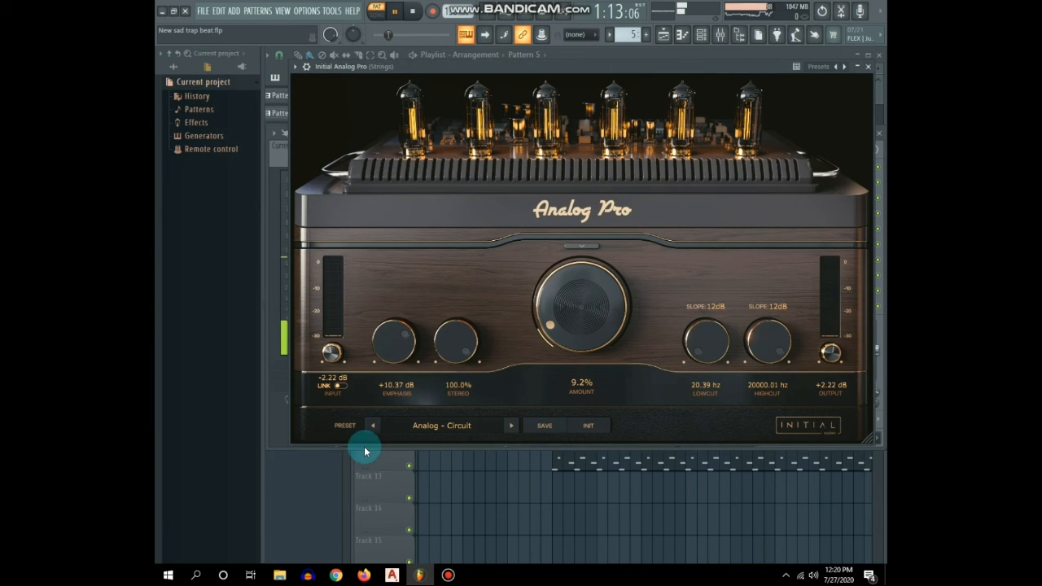
left_click(441, 424)
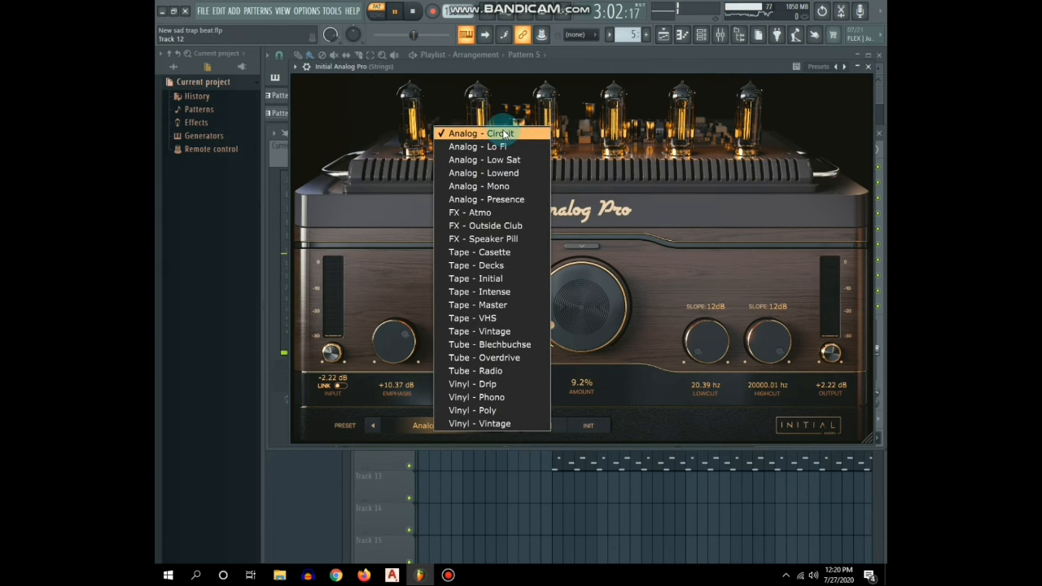
left_click(641, 300)
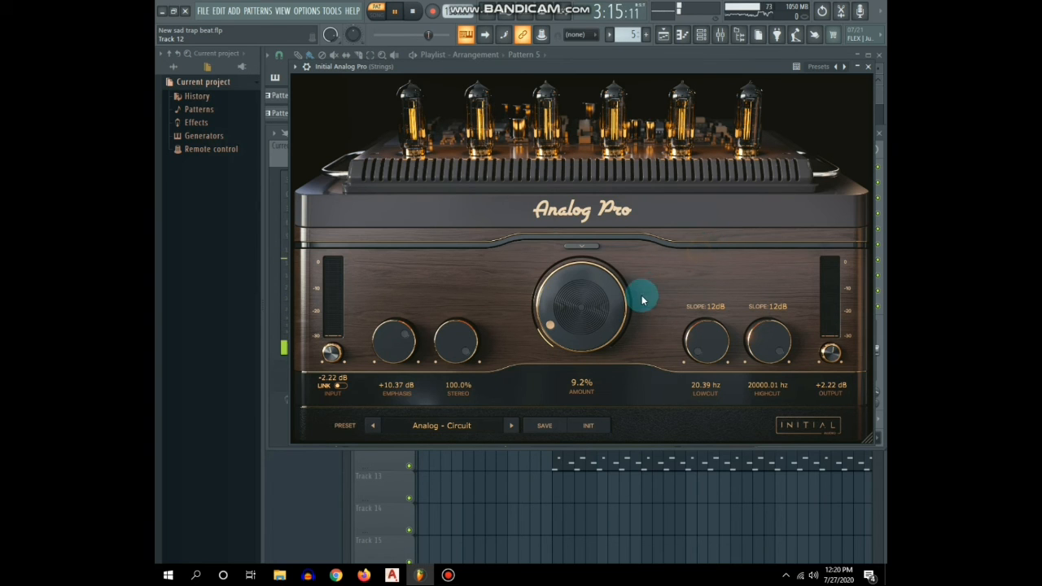
left_click(867, 68)
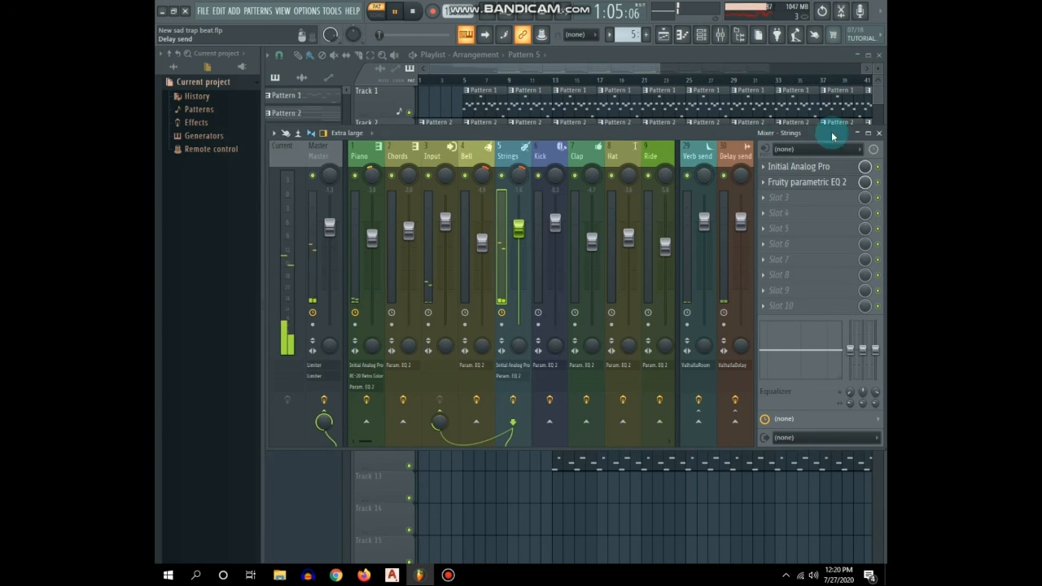
left_click(879, 133)
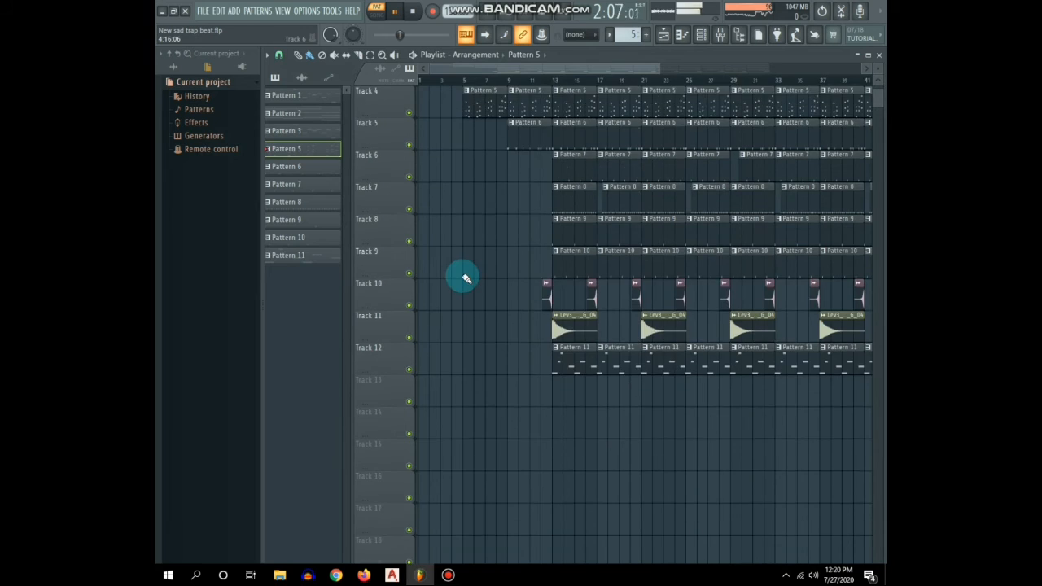
Step: Examine the sample settings of the Cymatics - Cobra Kick 2 channel from the channel rack
key("F6")
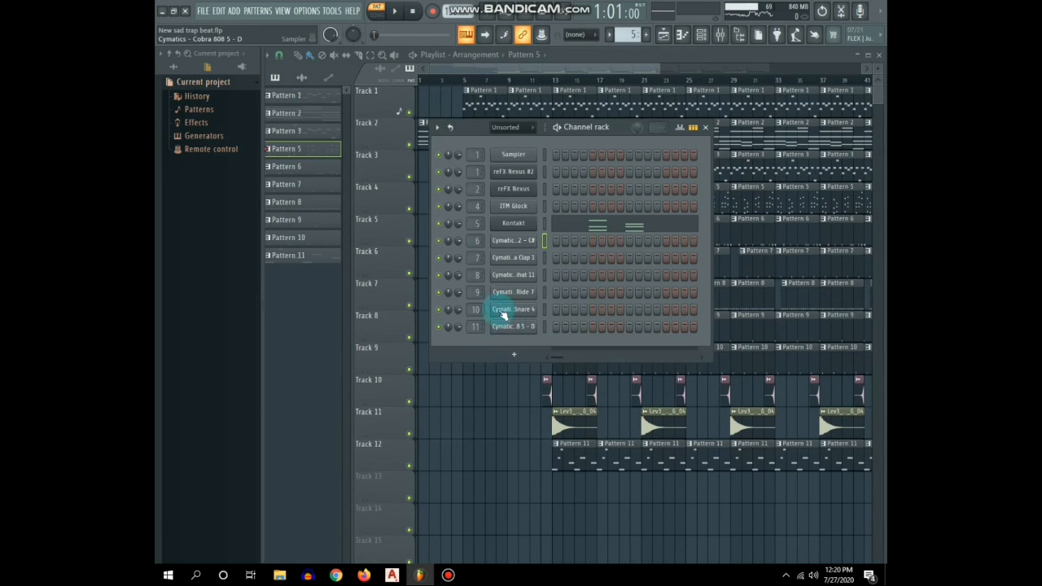
left_click(512, 241)
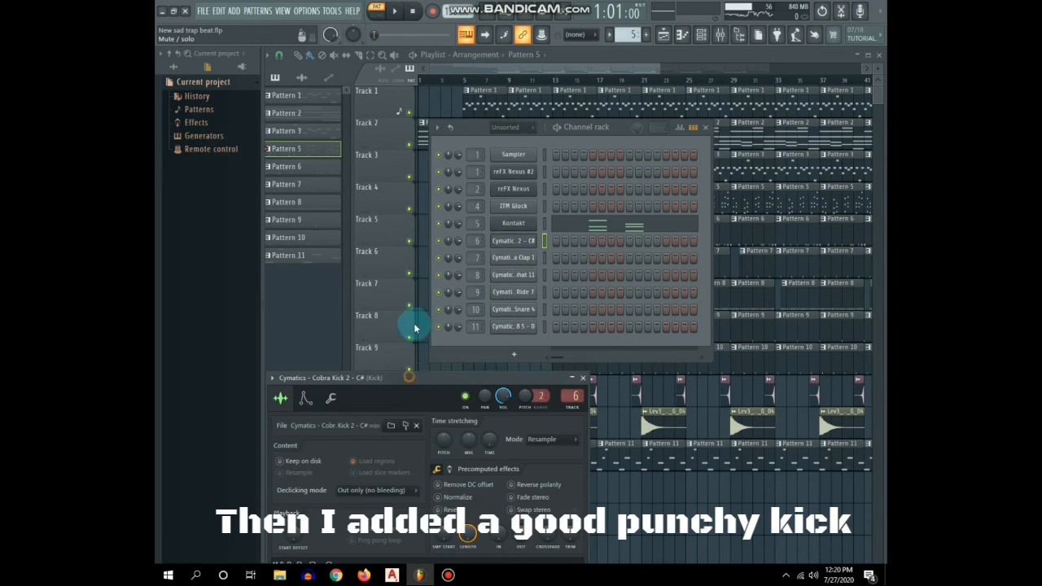
left_click(636, 235)
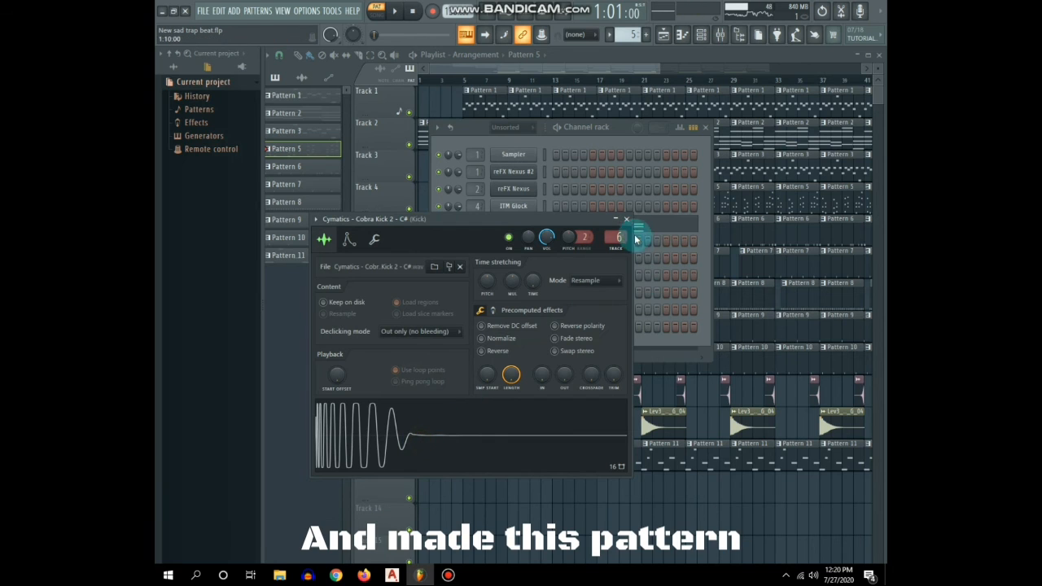
left_click(628, 221)
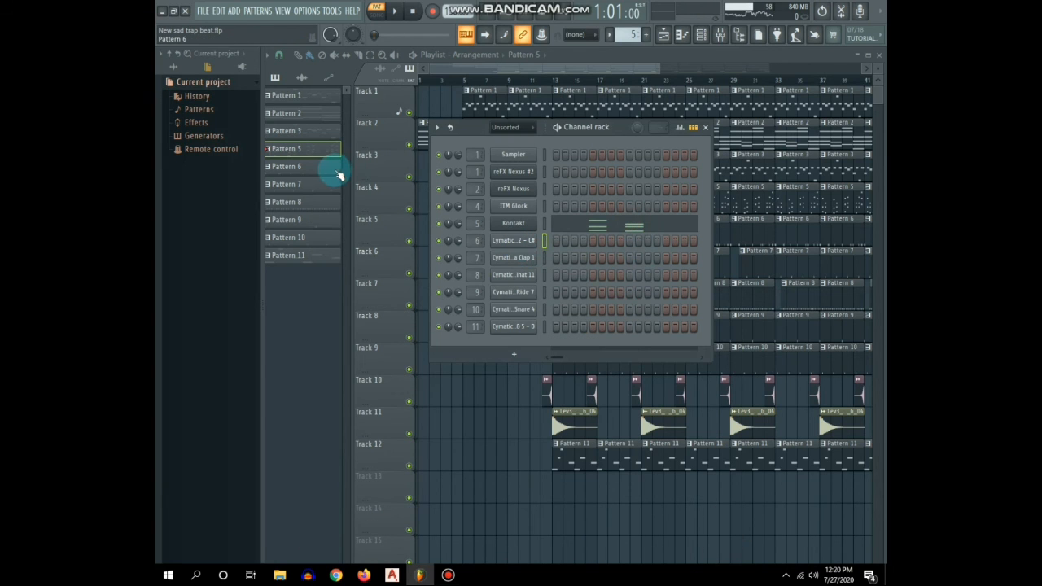
Step: Open Pattern 6 in the piano roll, play back the kick notes and return to the playlist
left_click(340, 167)
key("F7")
key("space")
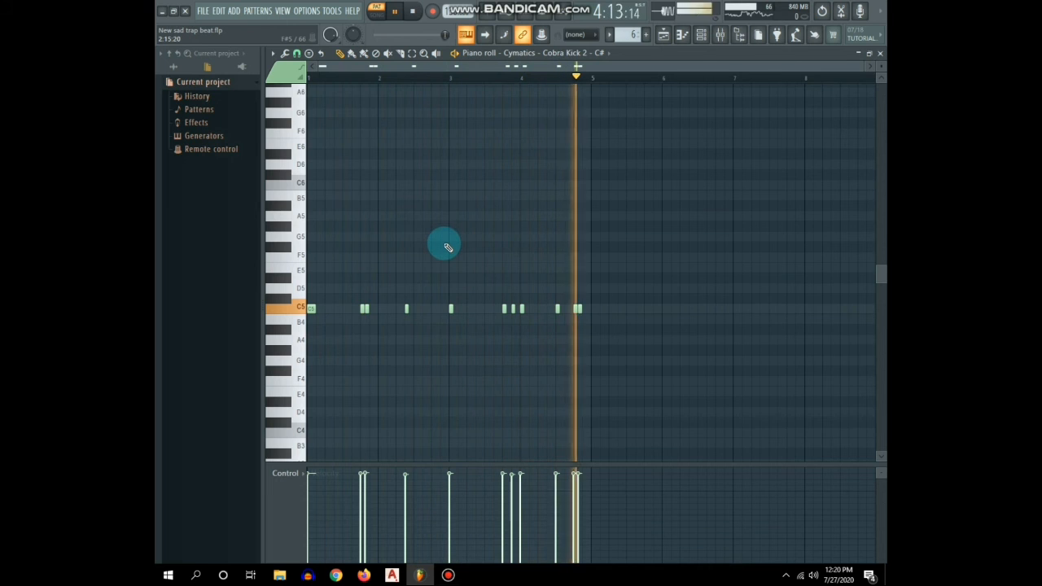
left_click(858, 53)
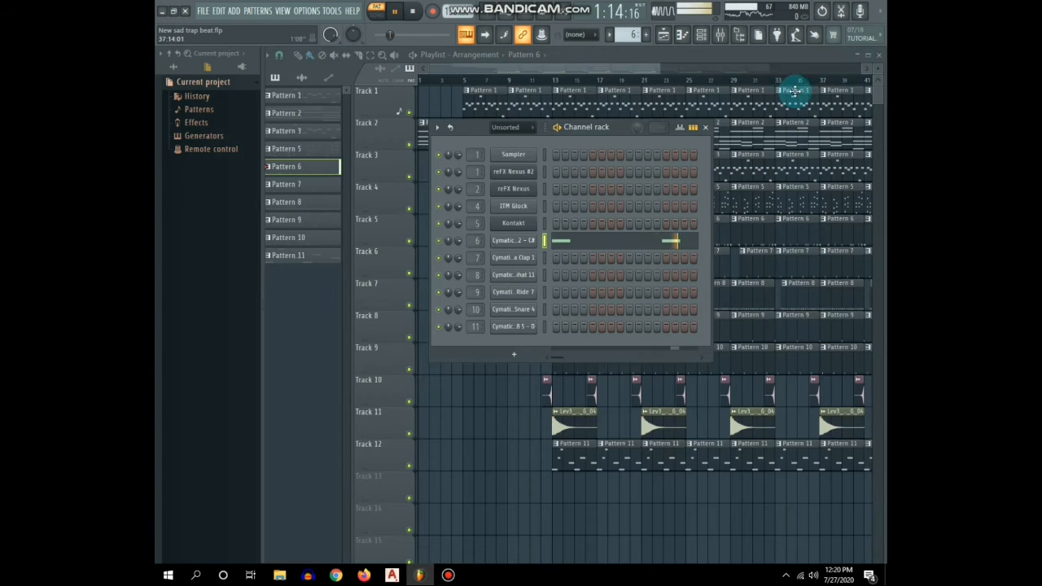
left_click(705, 128)
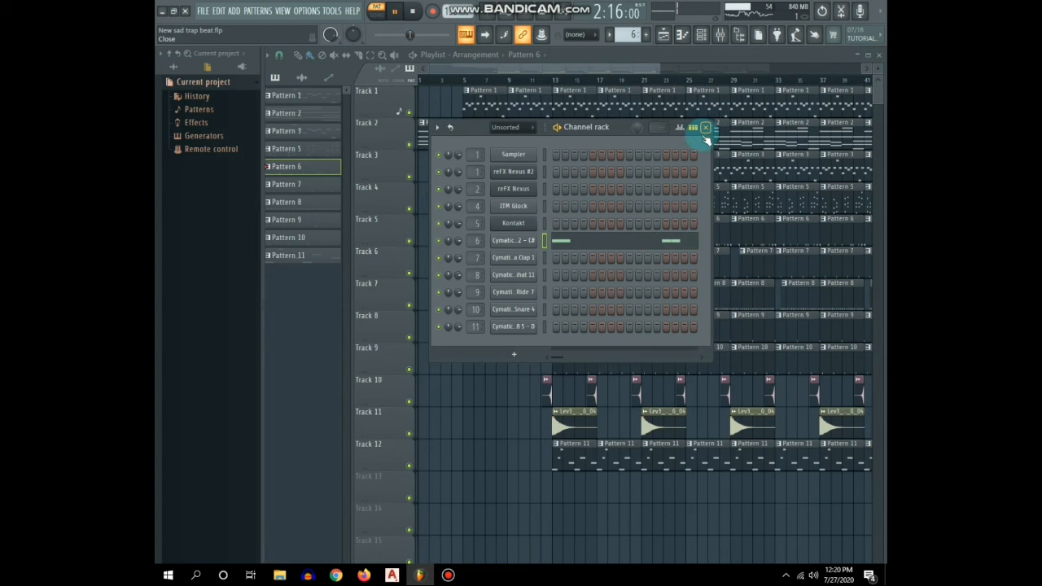
Step: Open Pattern 7's clap notes in the piano roll and stop playback
left_click(520, 259)
double_click(313, 186)
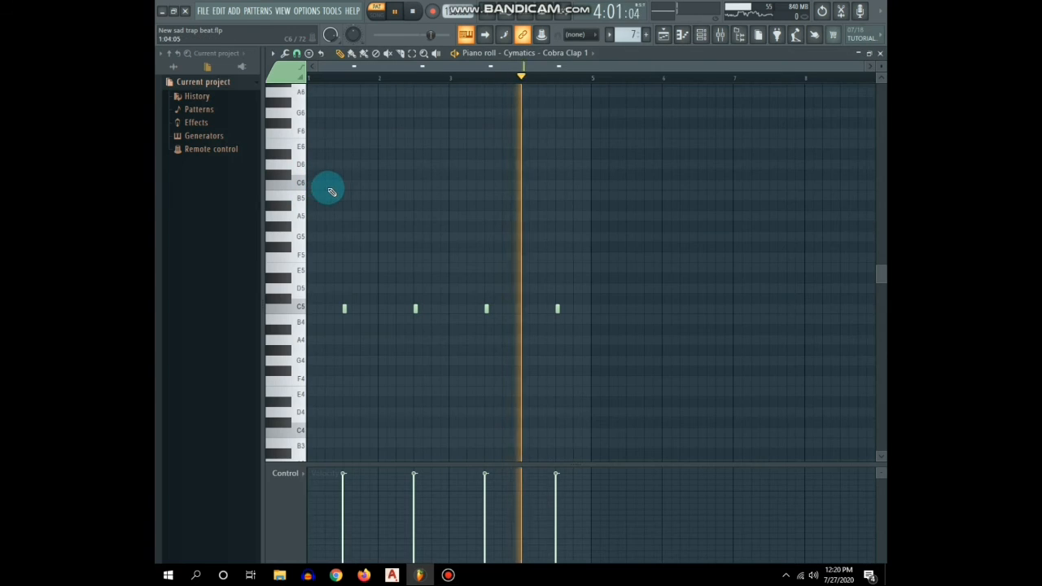
key("space")
Step: Examine the Cymatics - Cobra Clap 1 channel's sample settings and play the clap pattern in the piano roll
left_click(701, 34)
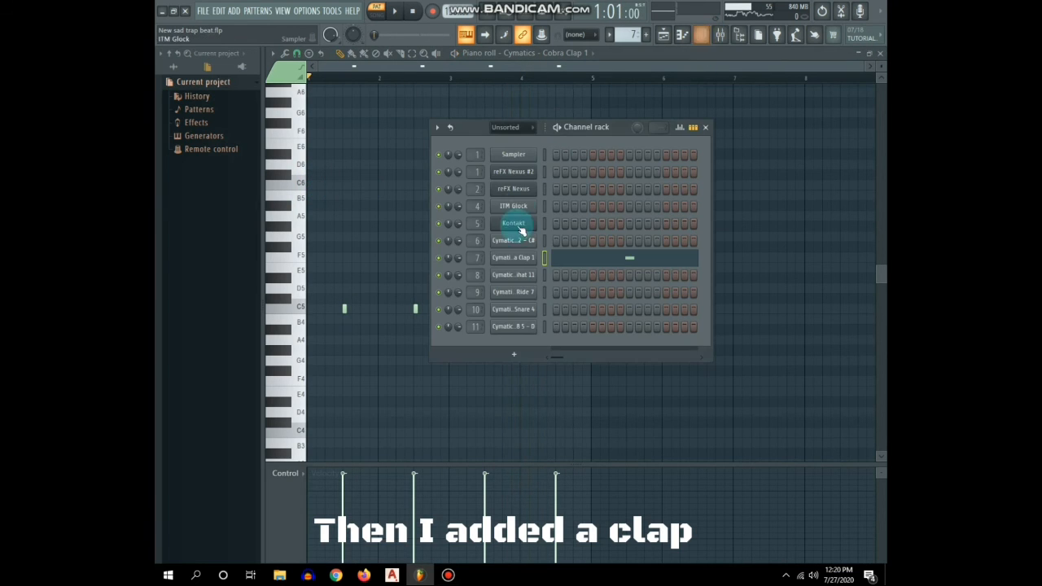
left_click(521, 258)
left_click(656, 180)
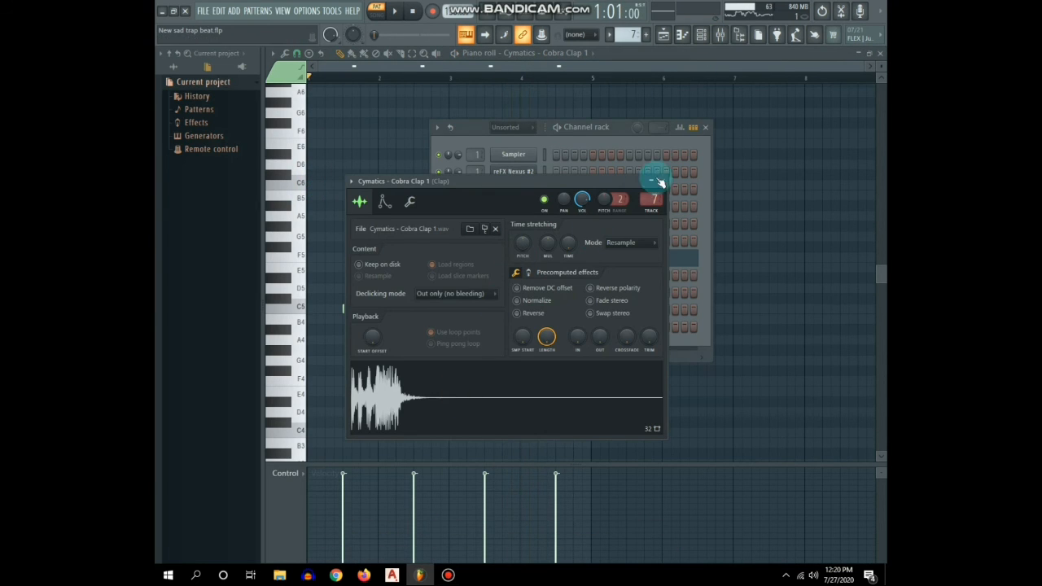
left_click(703, 125)
key("space")
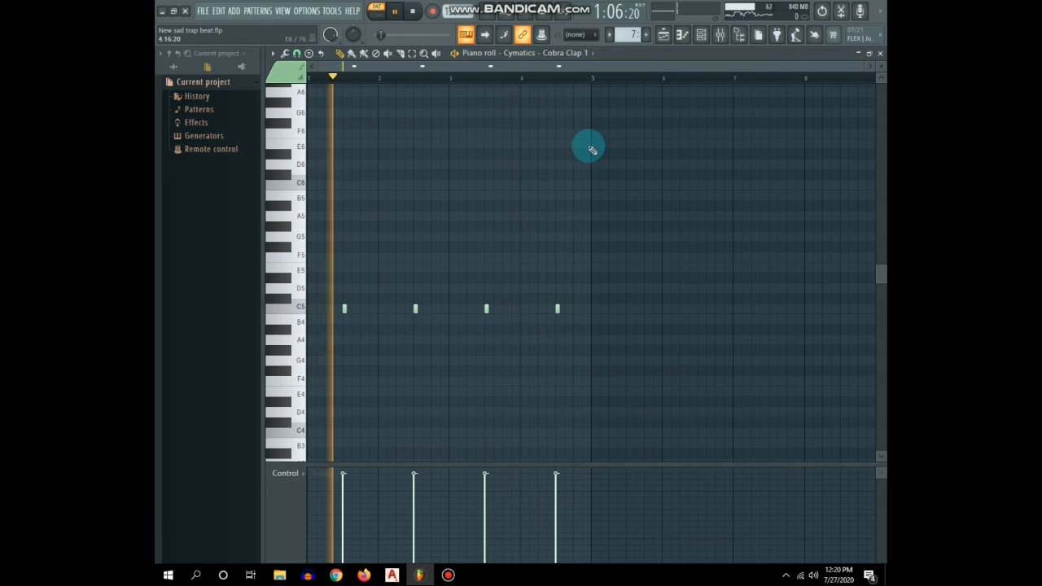
Step: Stop the clap playback, check the channel rack and bring up Pattern 8's closed hi-hat notes in the piano roll
left_click(705, 43)
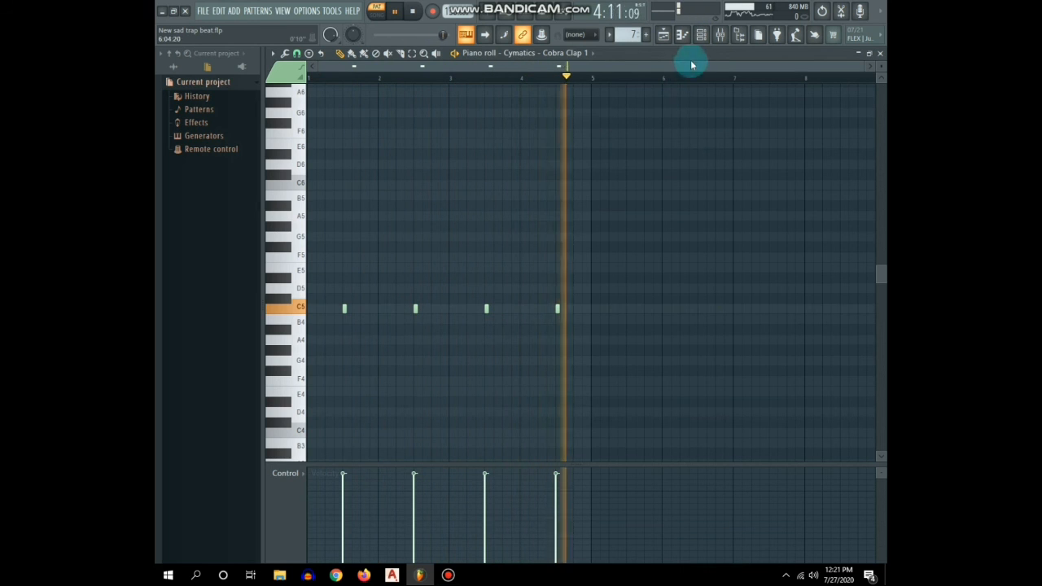
key("space")
left_click(702, 37)
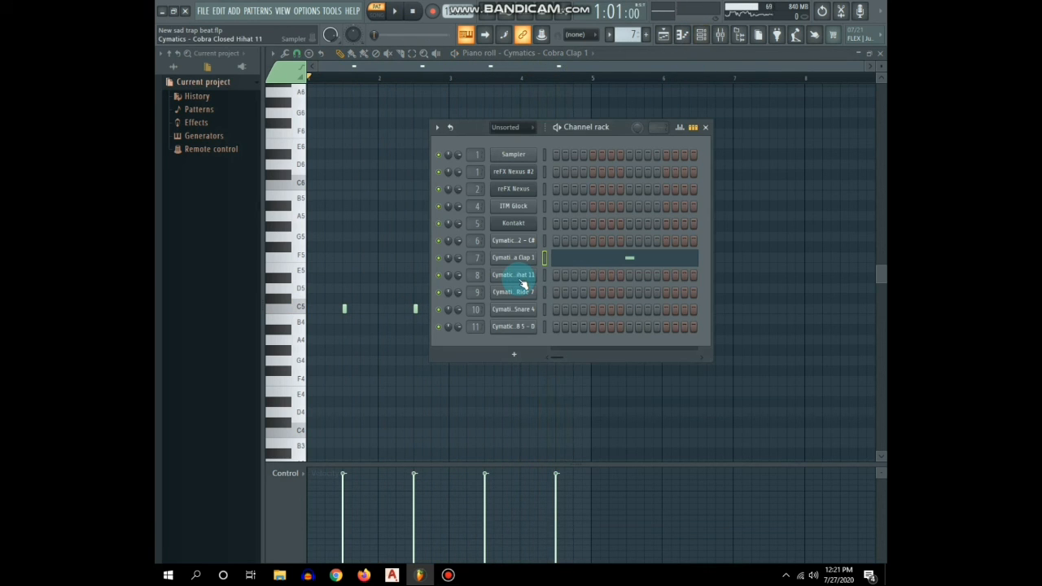
left_click(706, 128)
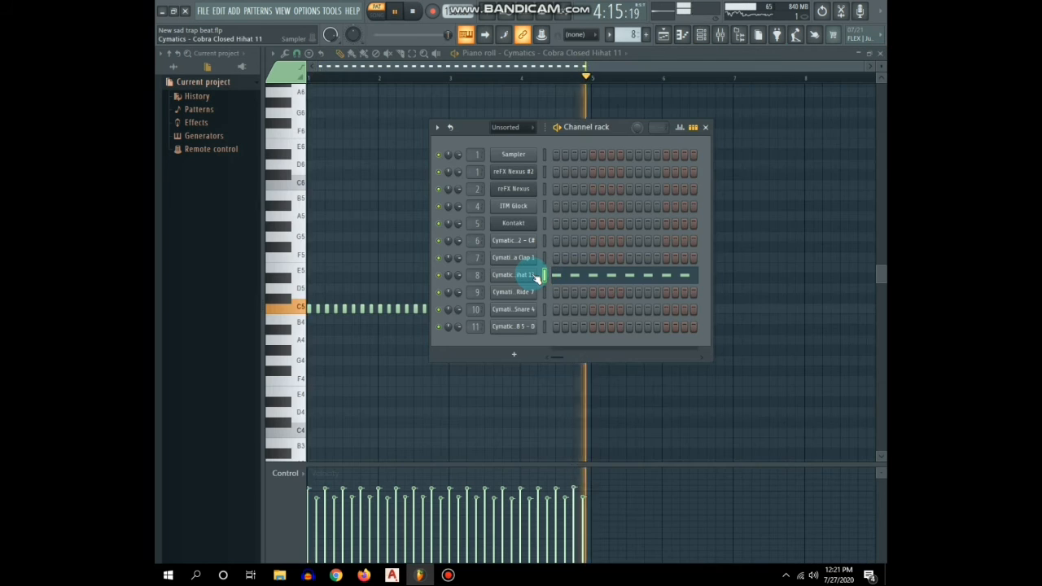
Step: Examine the Cymatics - Cobra Closed Hihat 11 channel's sample settings and play the hi-hat pattern in the piano roll
left_click(524, 279)
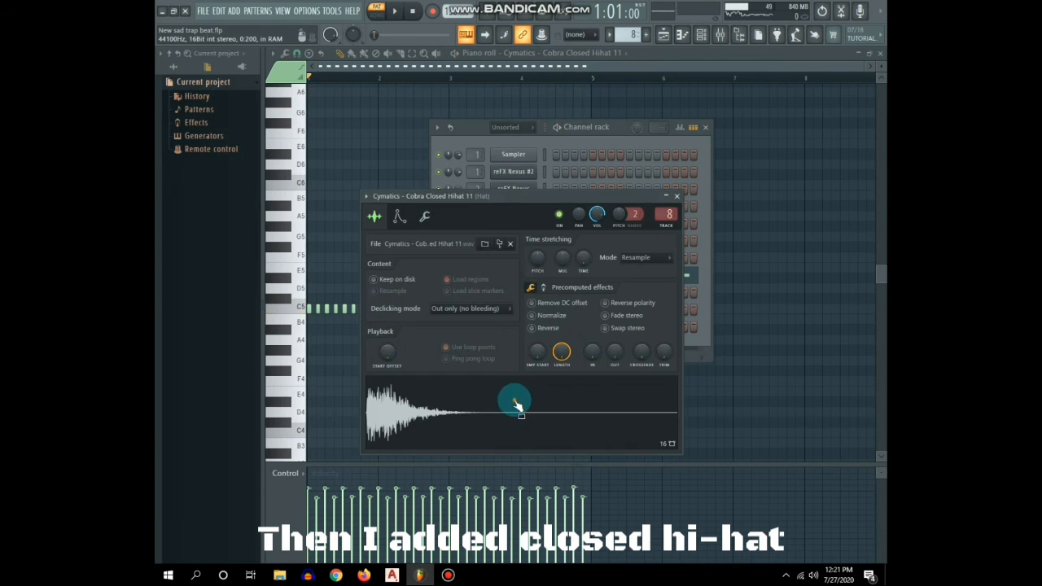
left_click(679, 197)
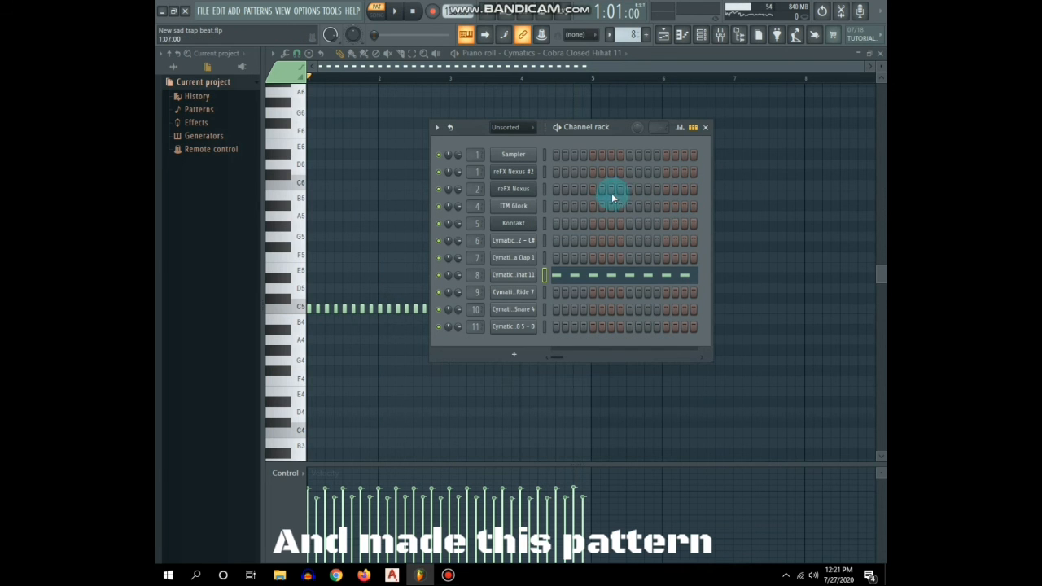
left_click(705, 127)
left_click(879, 53)
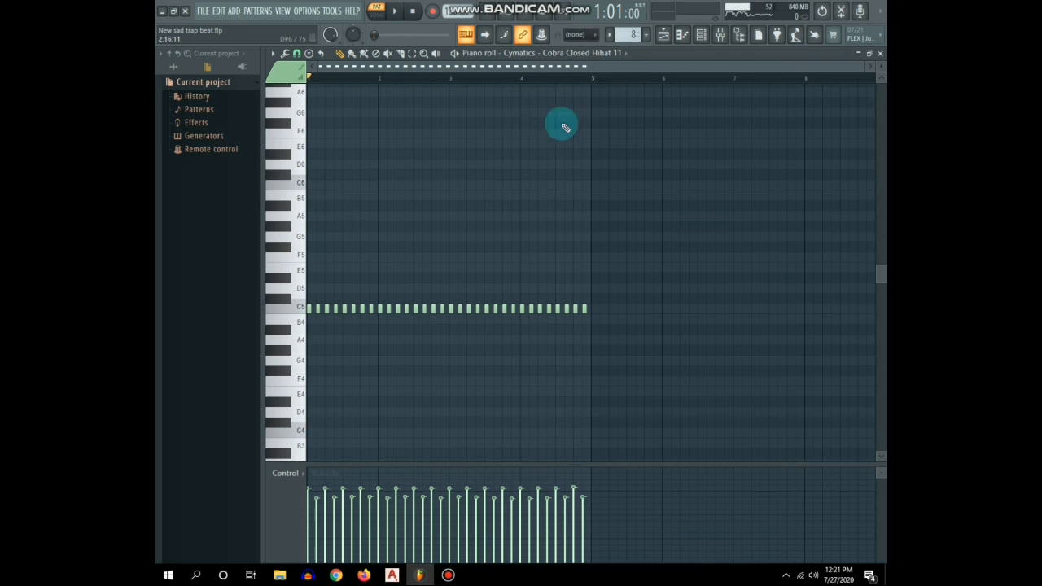
key("space")
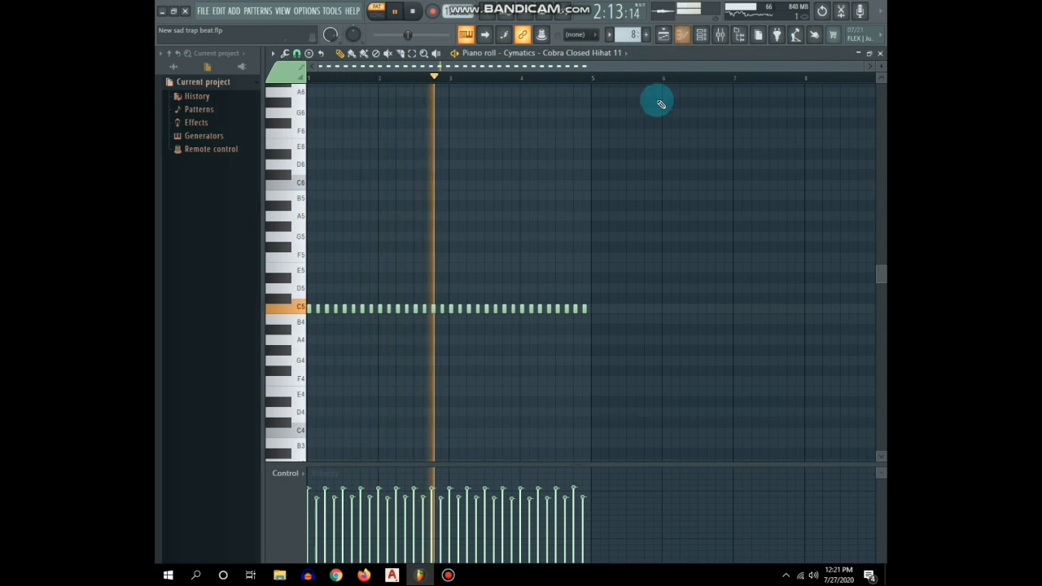
Step: Bring up Pattern 9's ride notes and examine the Cymatics - Cobra Ride 7 channel's sample settings
left_click(703, 34)
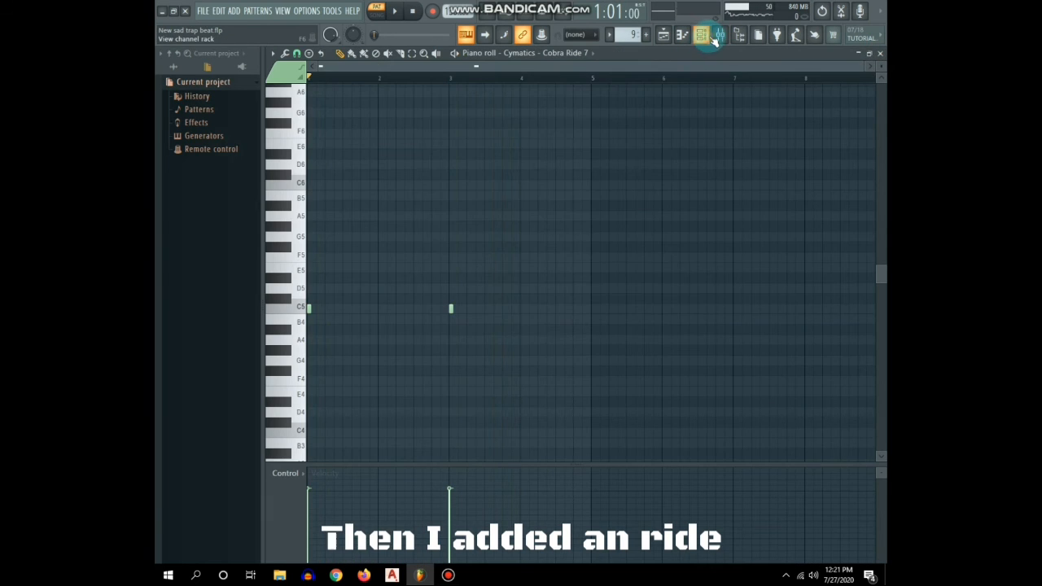
left_click(708, 38)
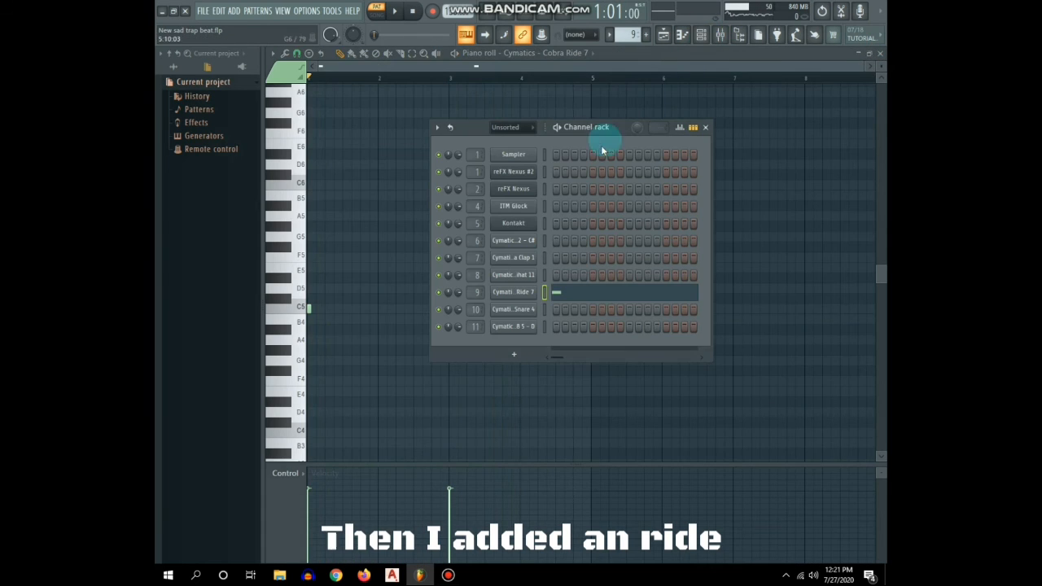
left_click(523, 279)
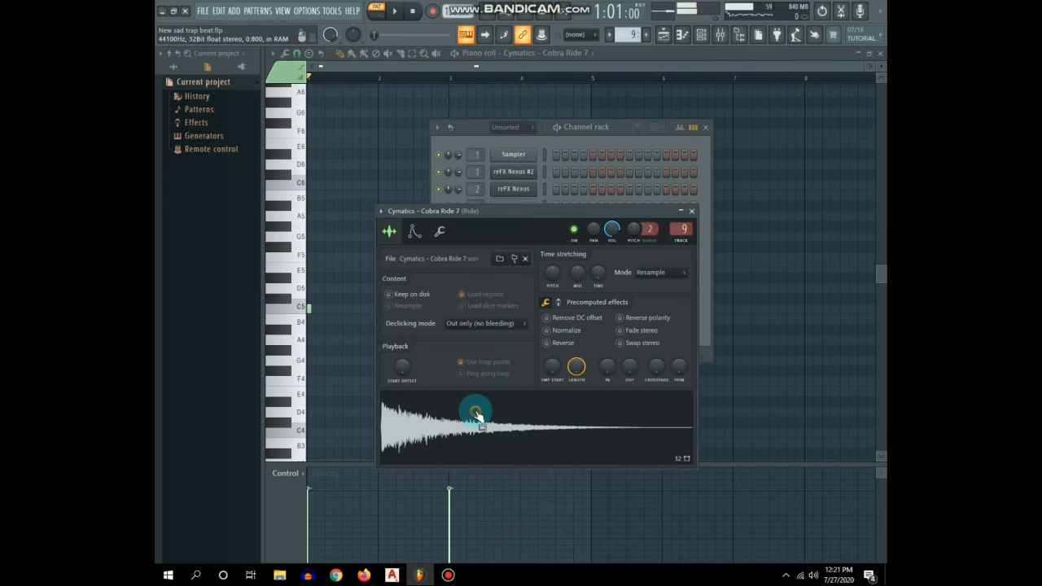
left_click(692, 211)
left_click(705, 127)
Step: Play Pattern 9's ride notes in the piano roll, check the channel rack and stop playback
key("space")
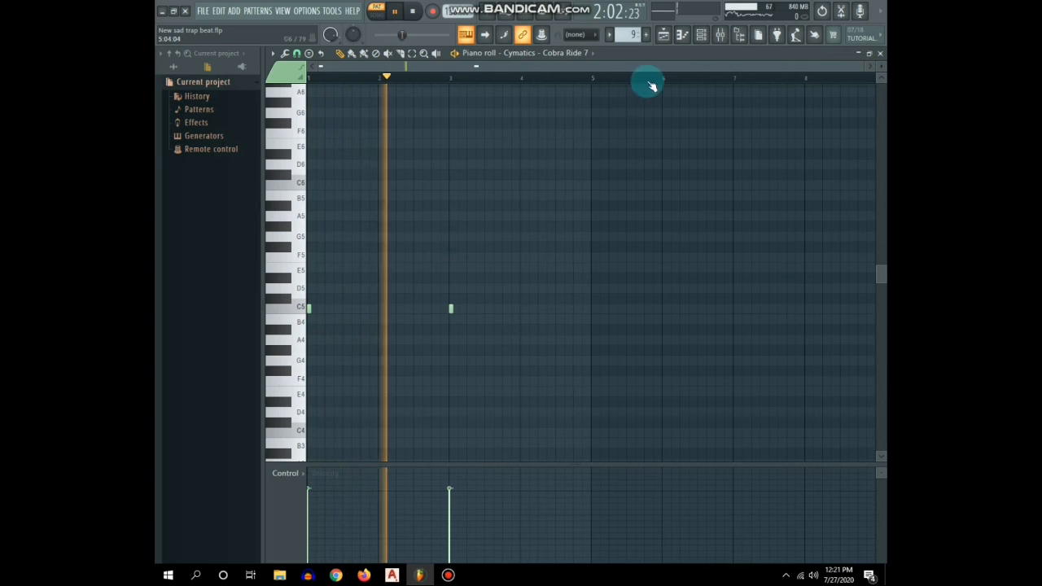
left_click(700, 35)
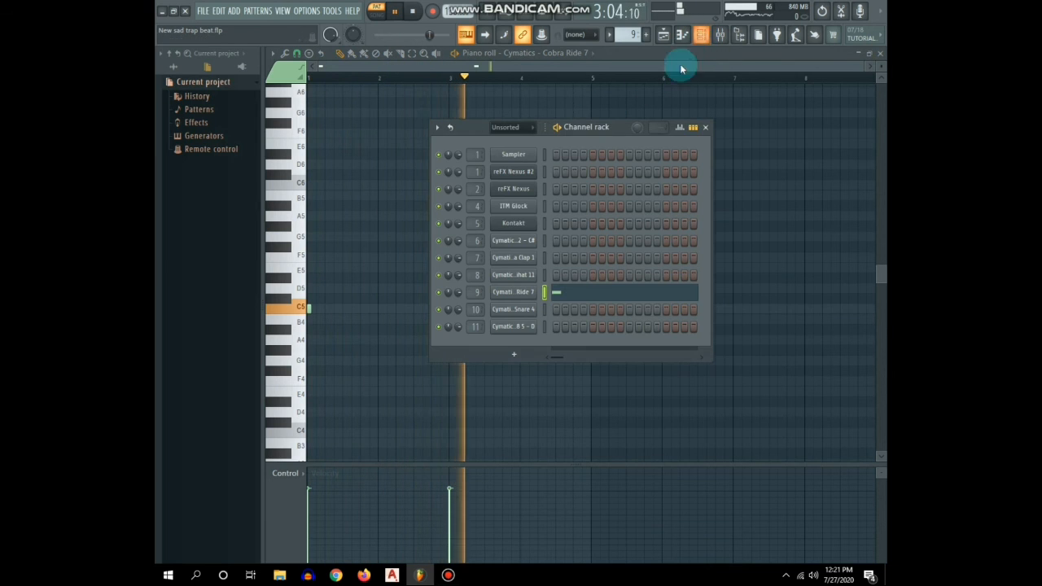
left_click(705, 127)
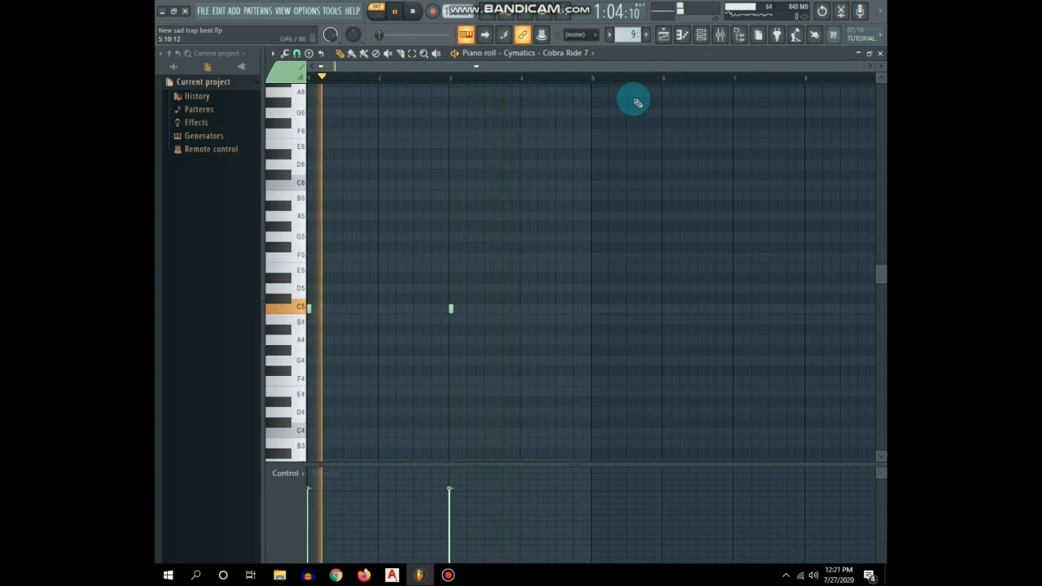
key("space")
Step: Examine the sample settings of the Cymatics - Cobra Rimshot Snare 4 channel from the channel rack
left_click(698, 36)
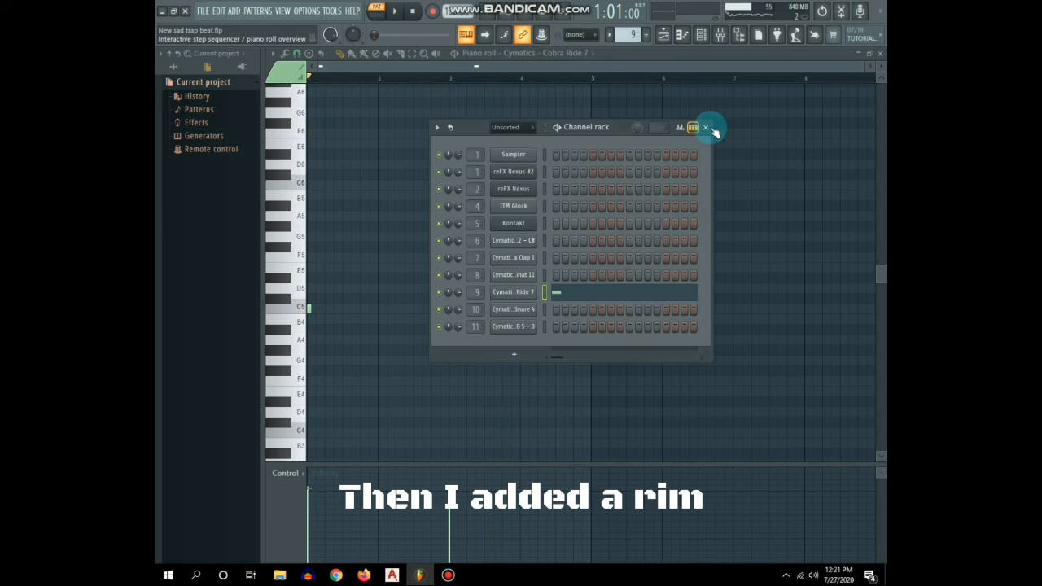
left_click(511, 309)
left_click(586, 107)
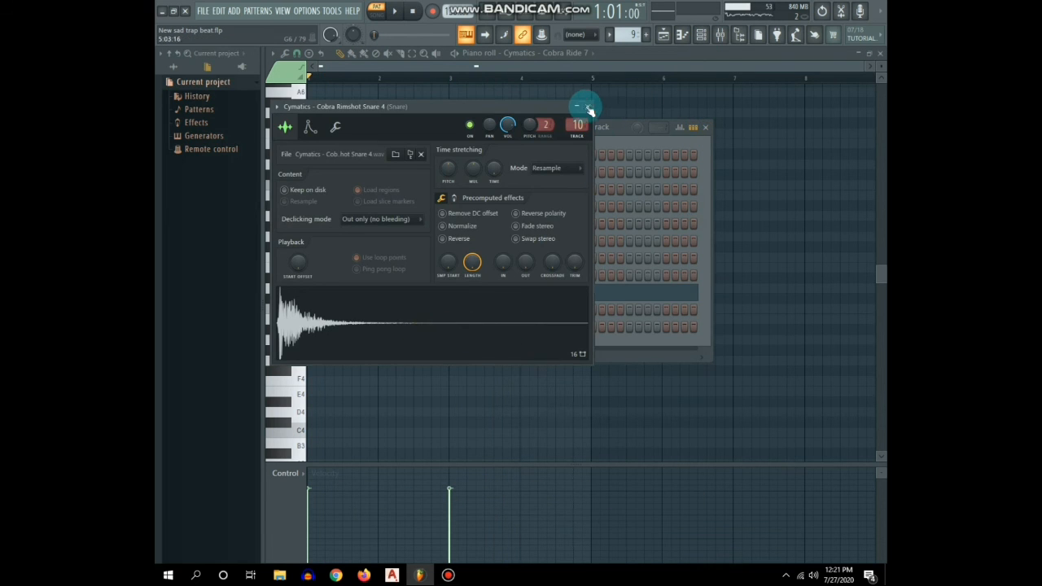
Step: Return to the playlist and open Pattern 10's rimshot notes in the piano roll
left_click(626, 32)
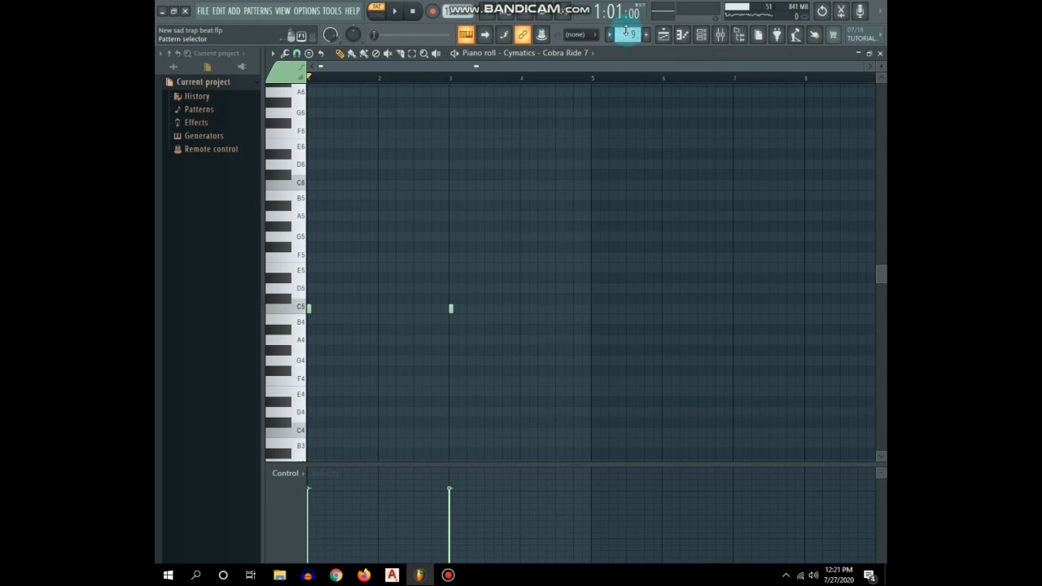
key("F5")
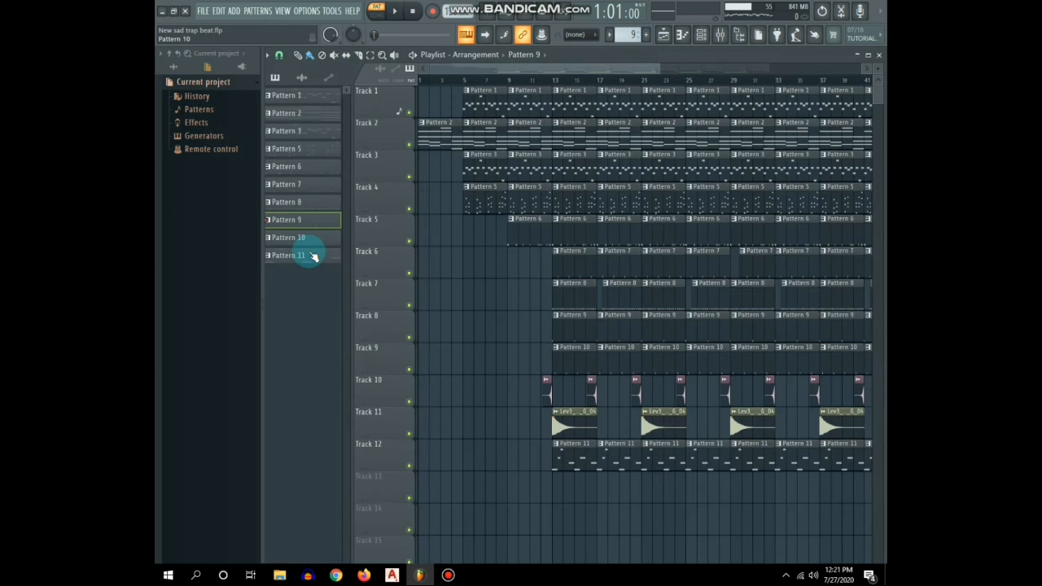
double_click(307, 248)
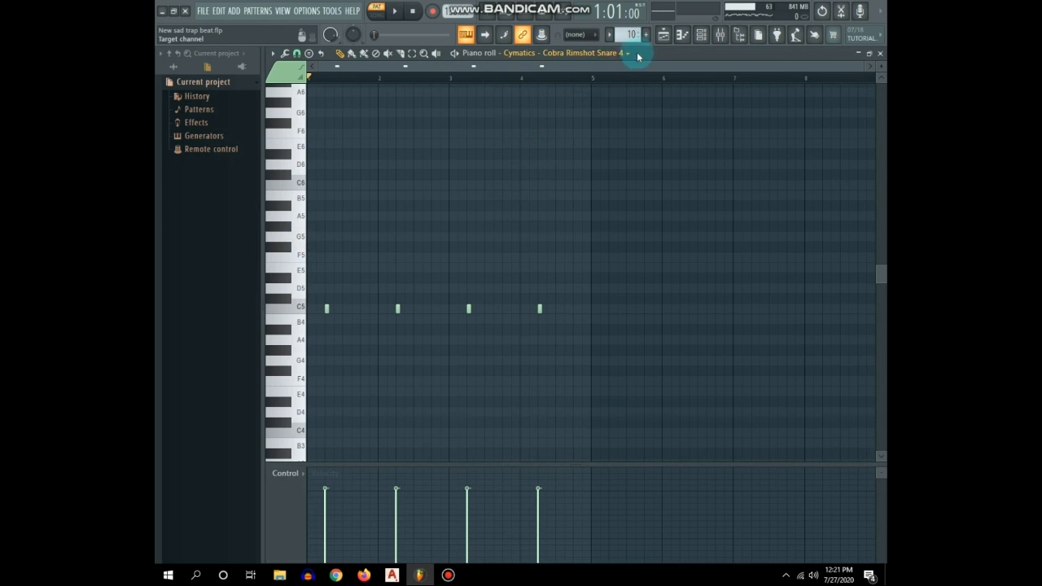
Step: Audition the Cymatics - Cobra Rimshot Snare 4 sample and play back Pattern 10's notes in the piano roll
left_click(684, 35)
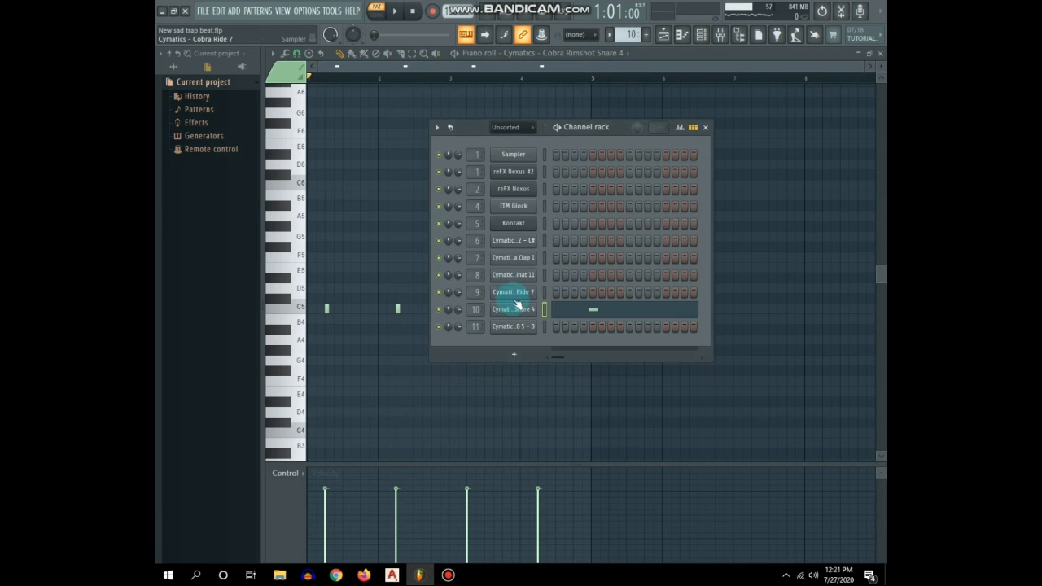
left_click(516, 303)
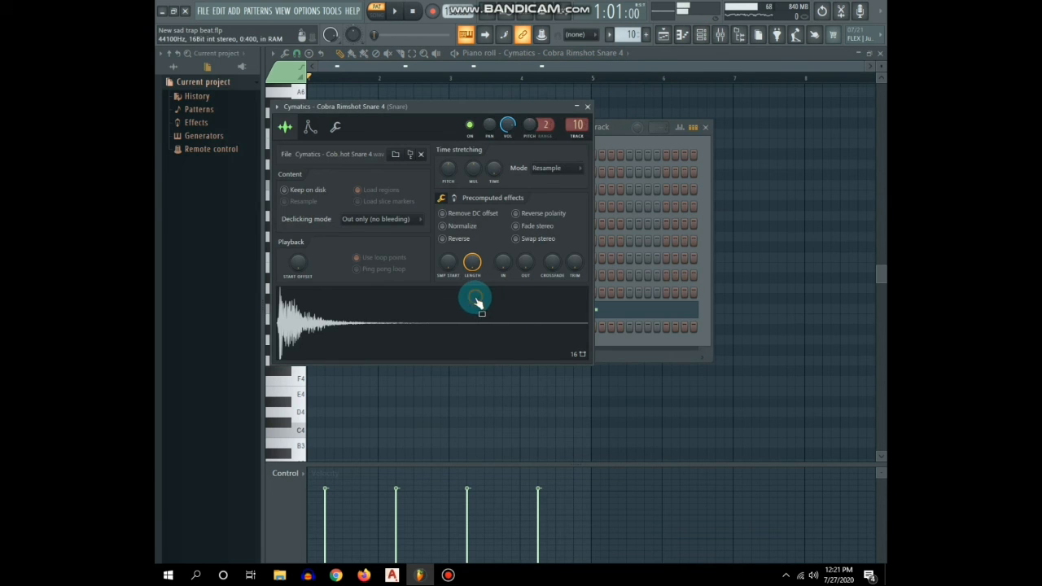
left_click(588, 107)
left_click(705, 127)
key("space")
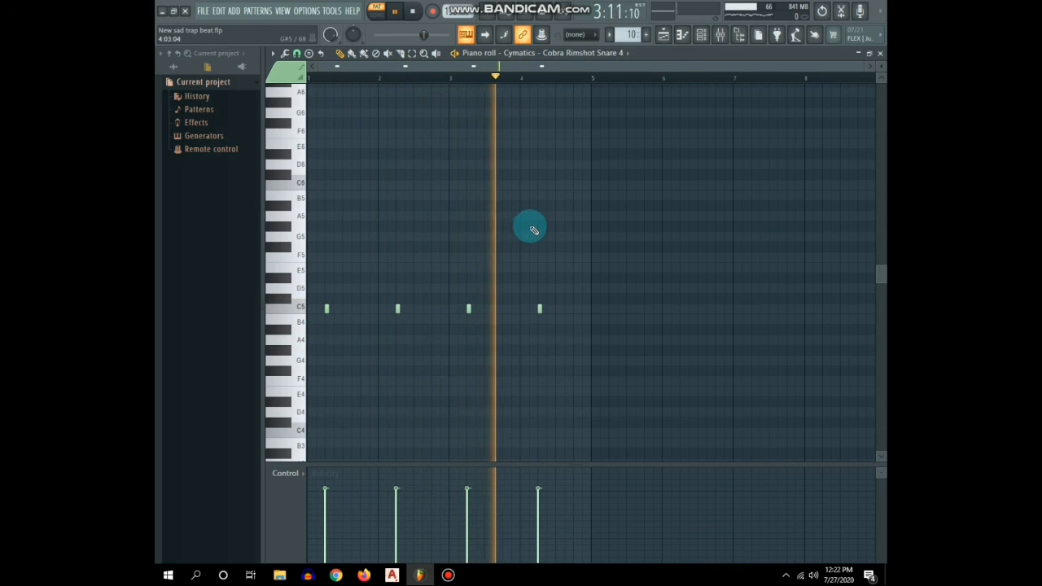
key("space")
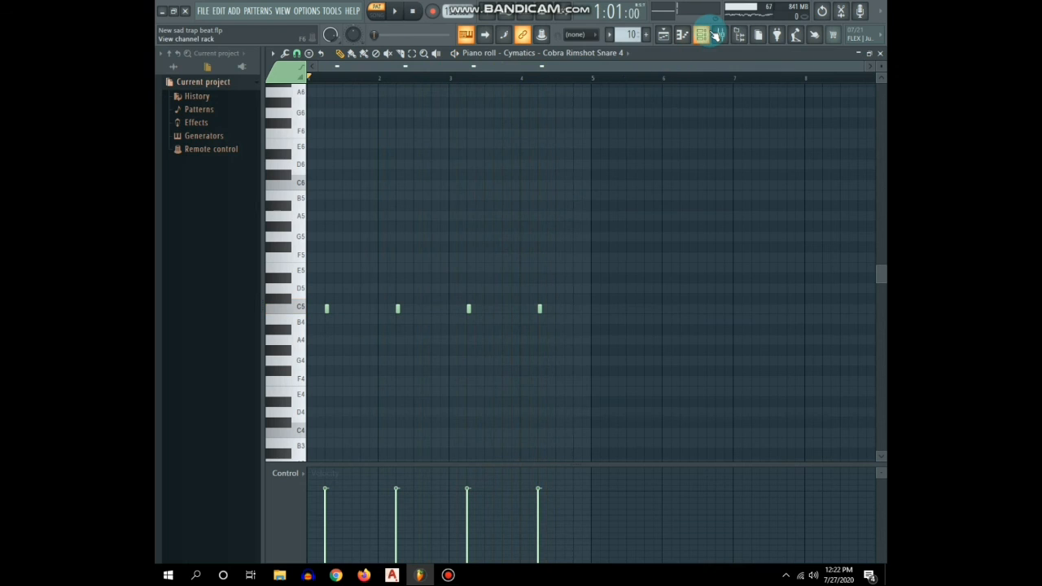
Step: Examine the Cymatics - Cobra 808 5 - D channel's sample settings and audition the bass sample
left_click(706, 33)
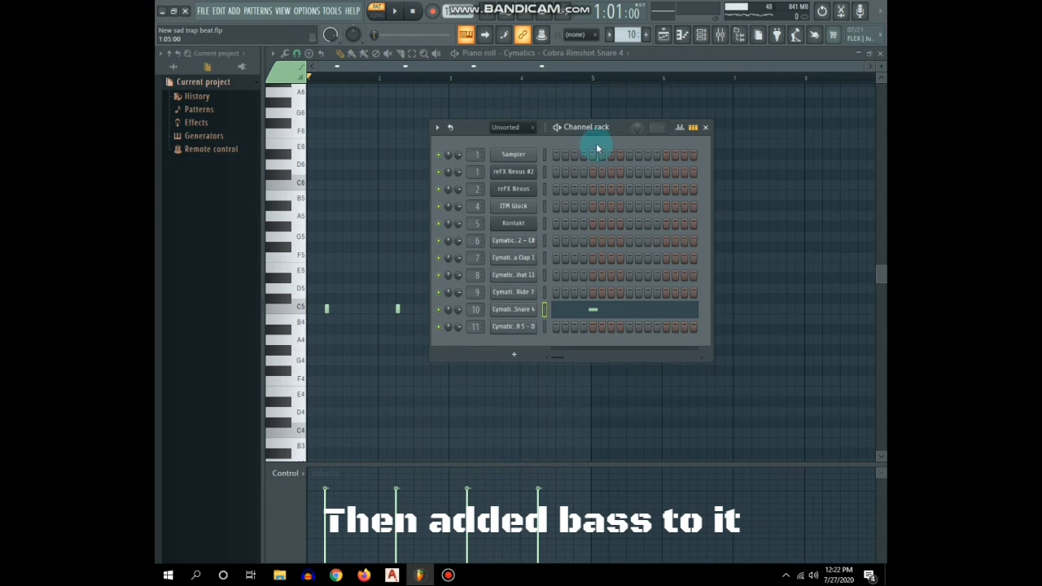
left_click(506, 329)
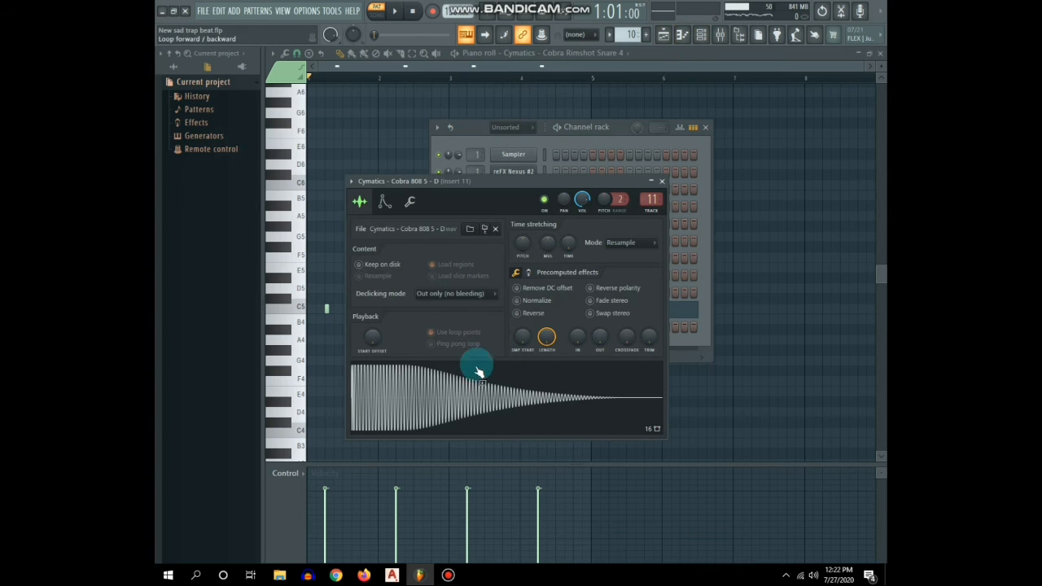
left_click(509, 402)
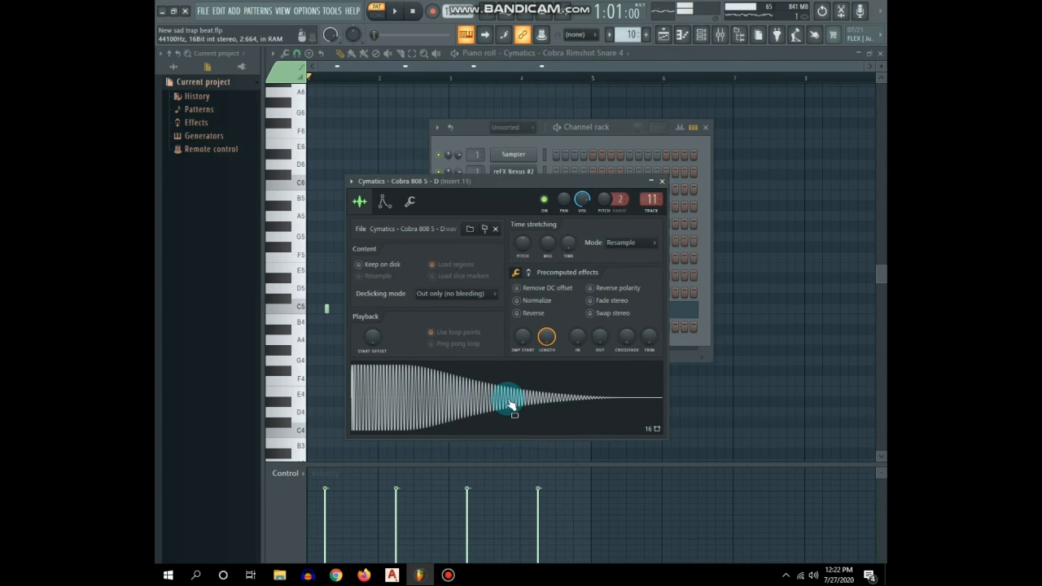
left_click(656, 183)
left_click(662, 182)
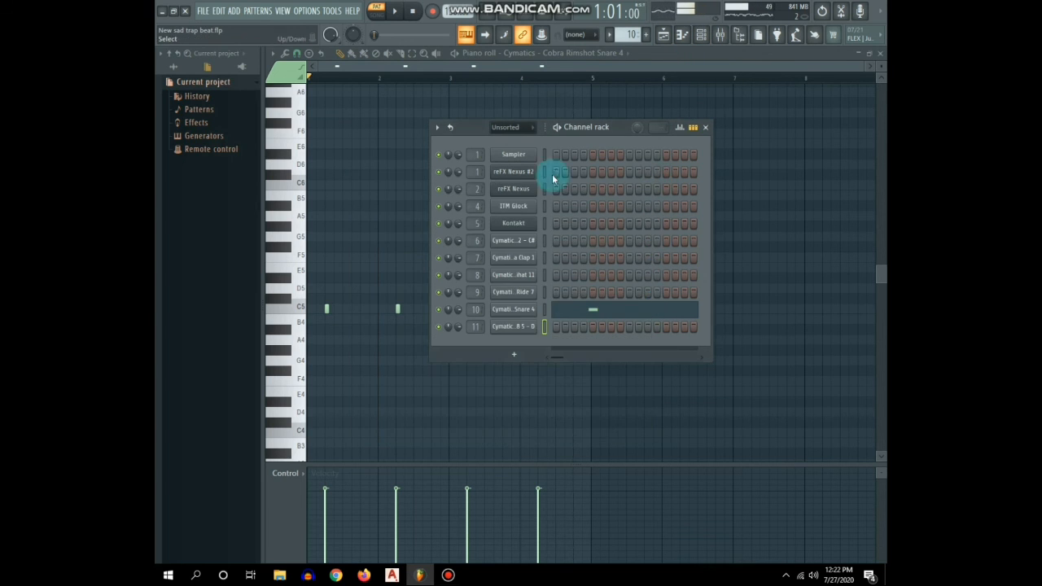
Step: Return to the playlist and open Pattern 11's 808 bass notes in the piano roll
left_click(875, 54)
left_click(777, 142)
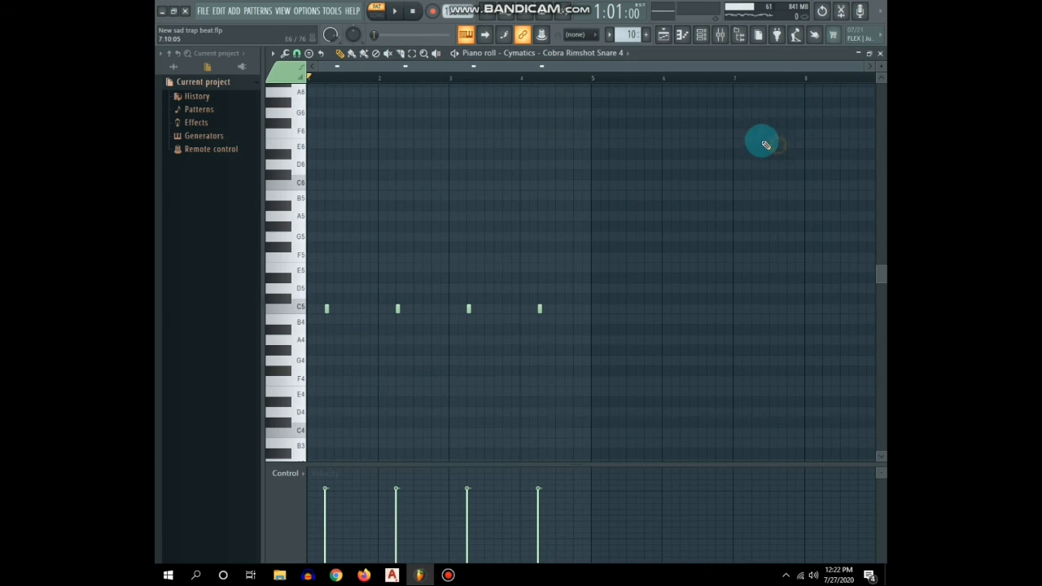
left_click(879, 54)
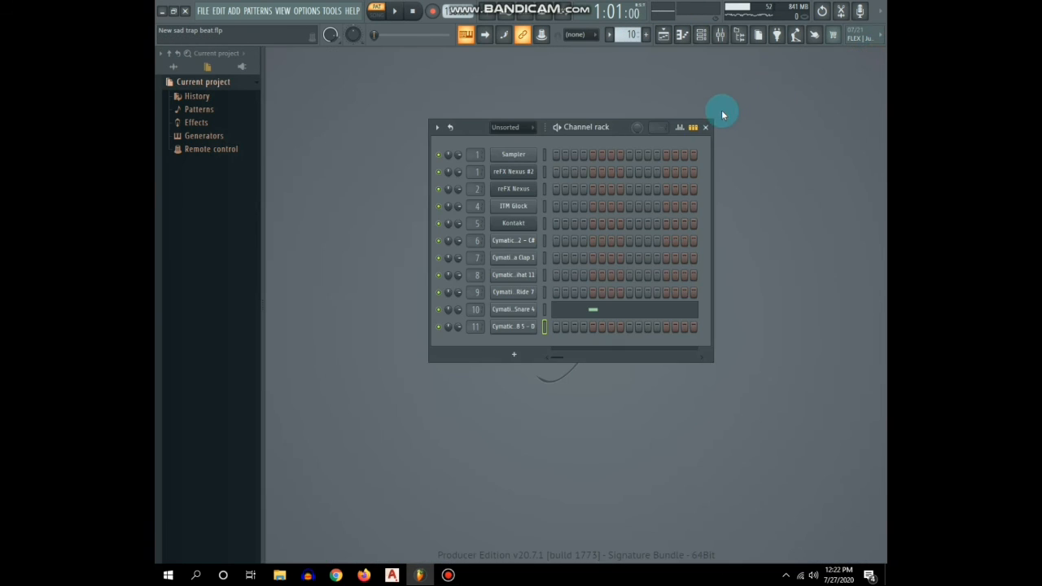
left_click(663, 34)
double_click(320, 257)
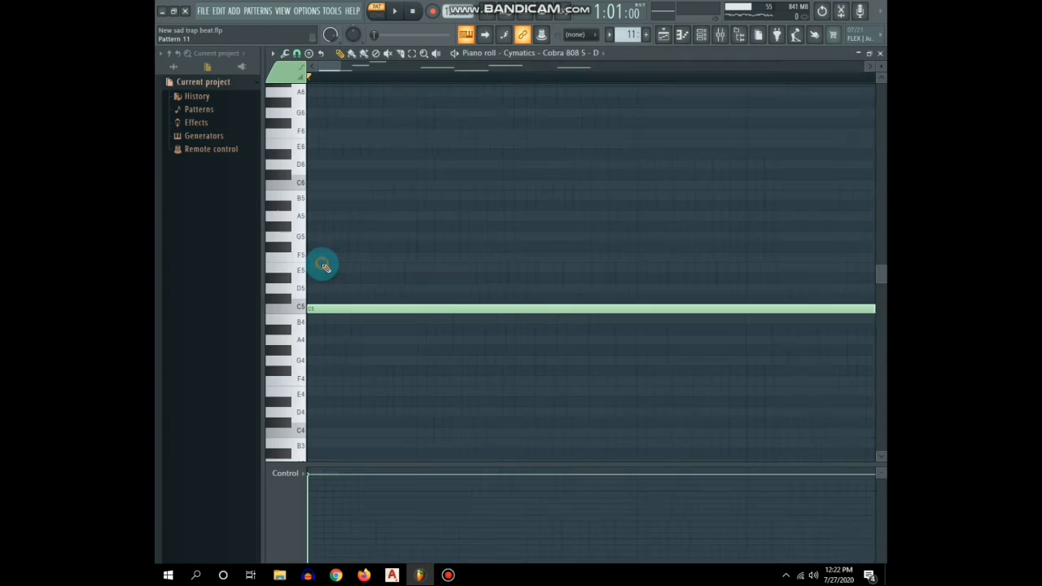
Step: Play back Pattern 11's bass notes, return to the playlist and stop playback
key("space")
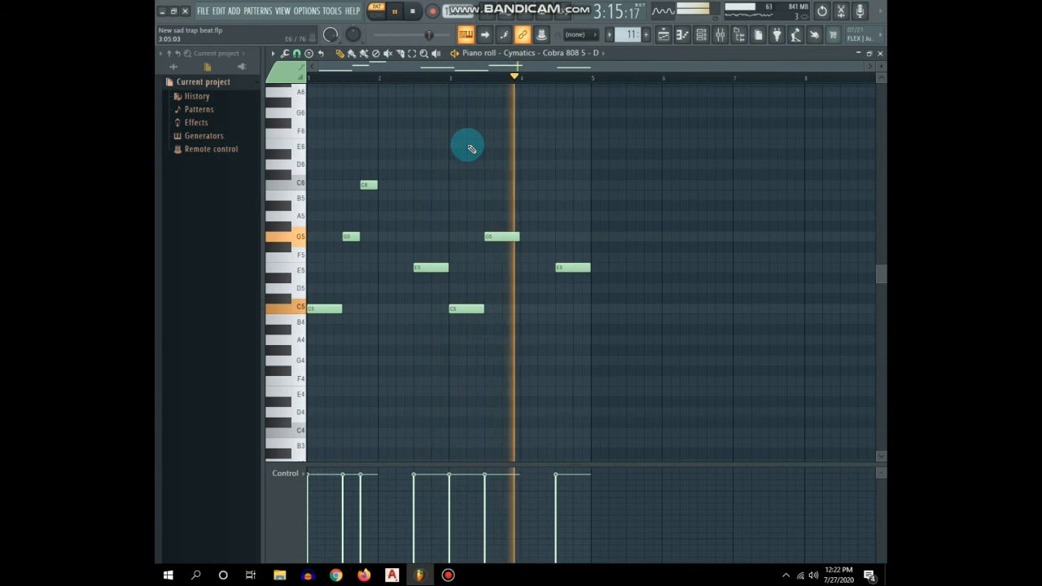
left_click(879, 53)
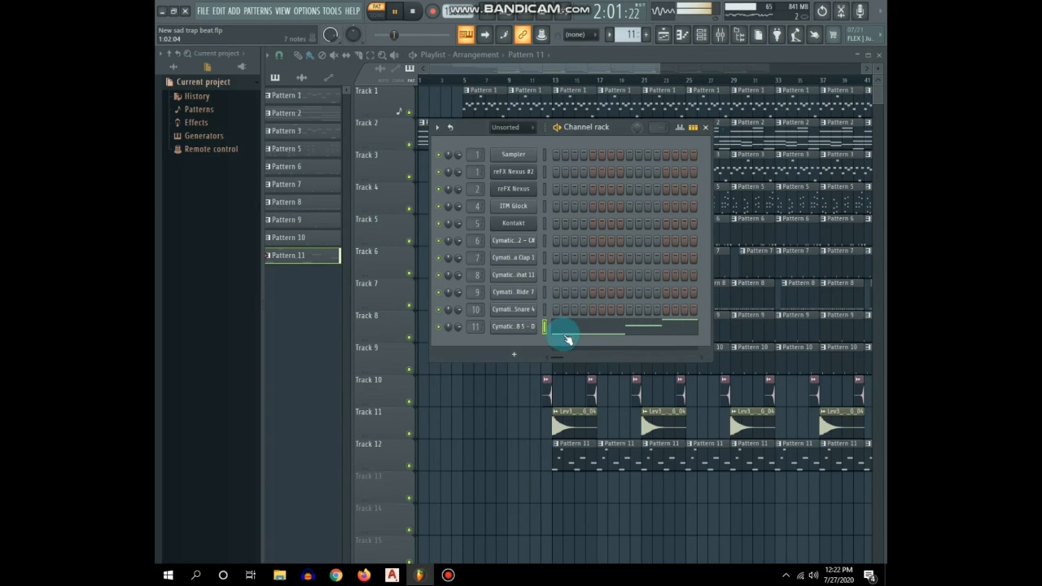
left_click(705, 127)
key("space")
Step: Examine the sample settings of the Cymatics - Cobra Reverse FX 2 clip on Track 10 and the Lev3_Vocal_Shot_G_04 clip on Track 11
scroll(475, 233, "down", 2)
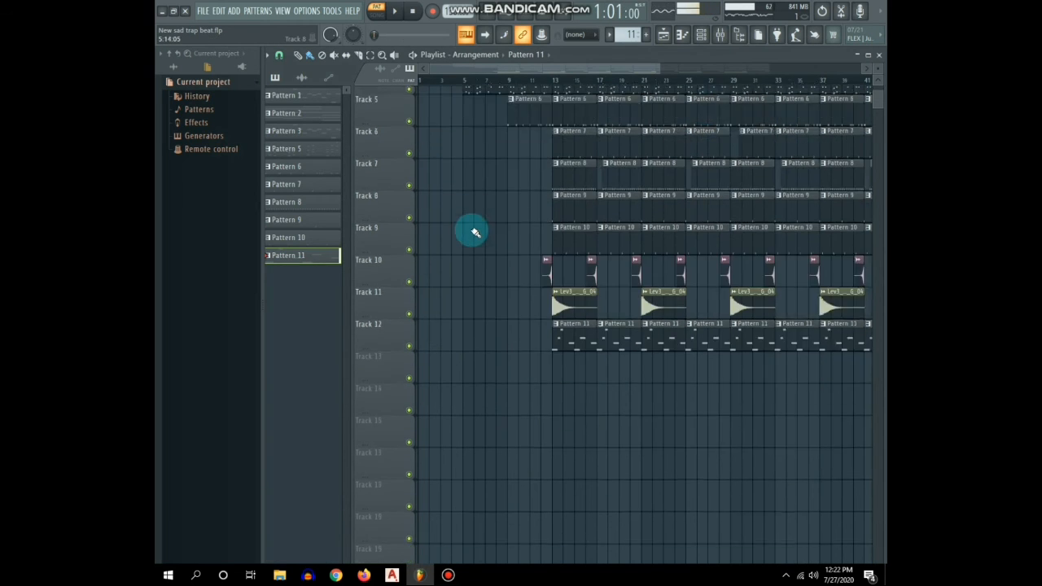
scroll(473, 232, "down", 2)
left_click(543, 255)
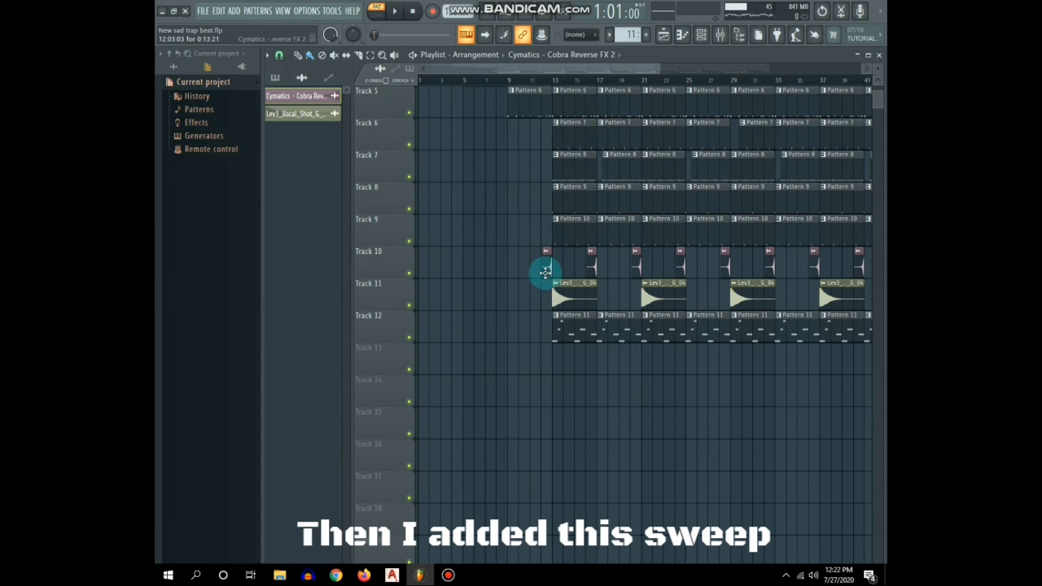
double_click(544, 263)
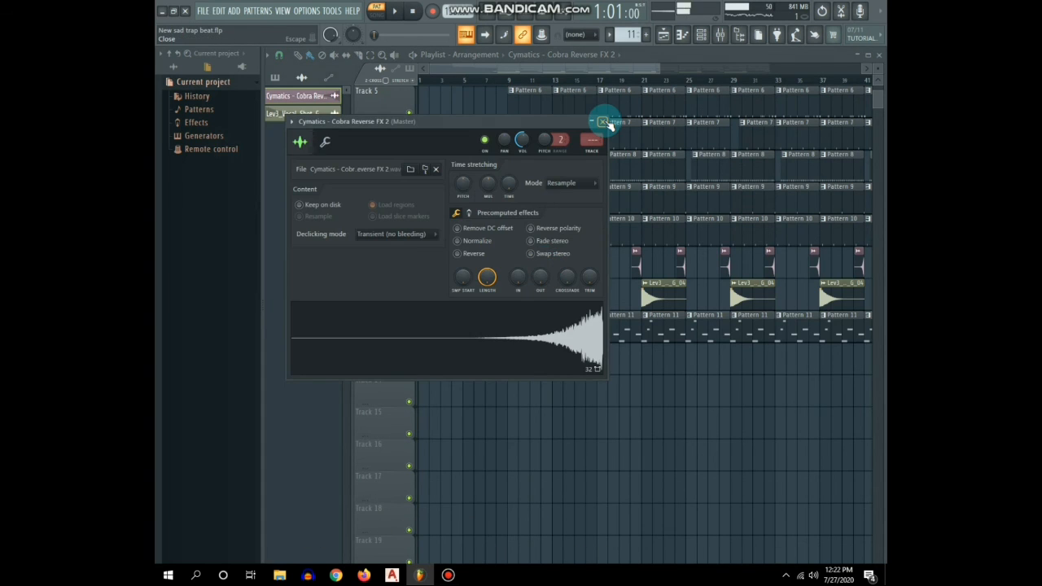
left_click(602, 122)
double_click(574, 301)
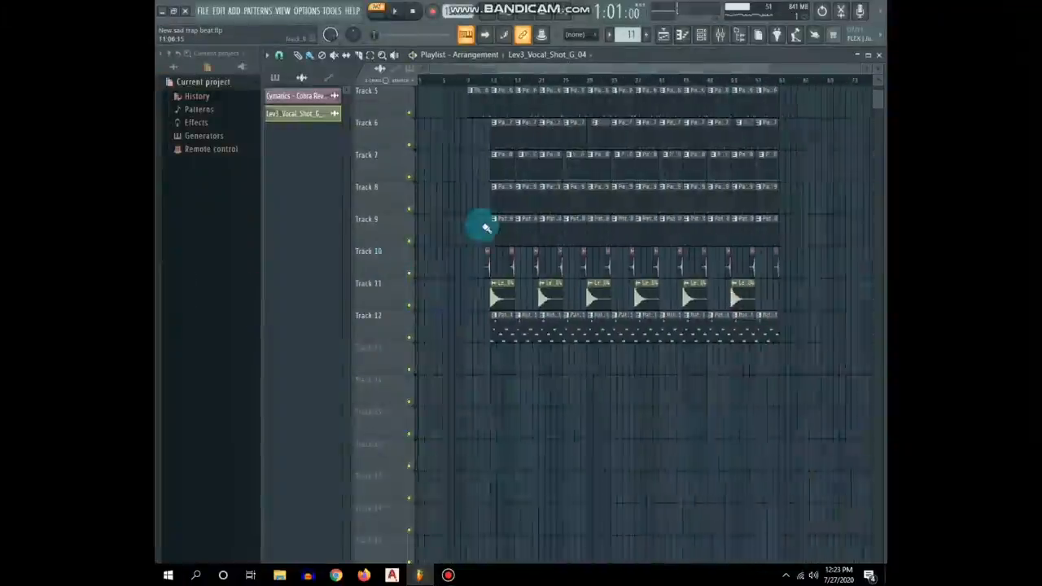
Step: Play the song arrangement from about bar 9 and review the clips on Tracks 5 to 12 together
left_click(467, 80)
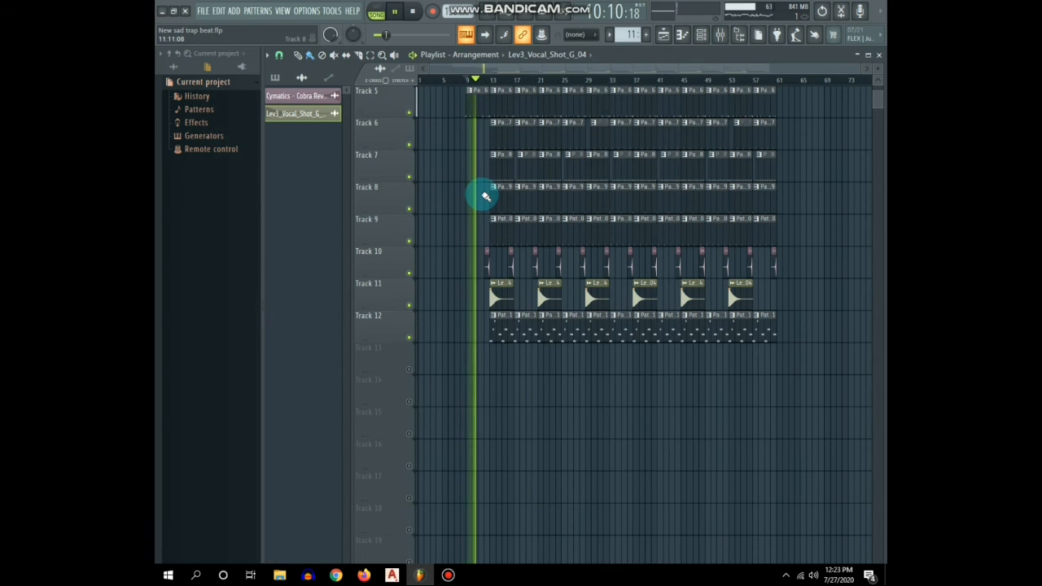
scroll(485, 196, "up", 3)
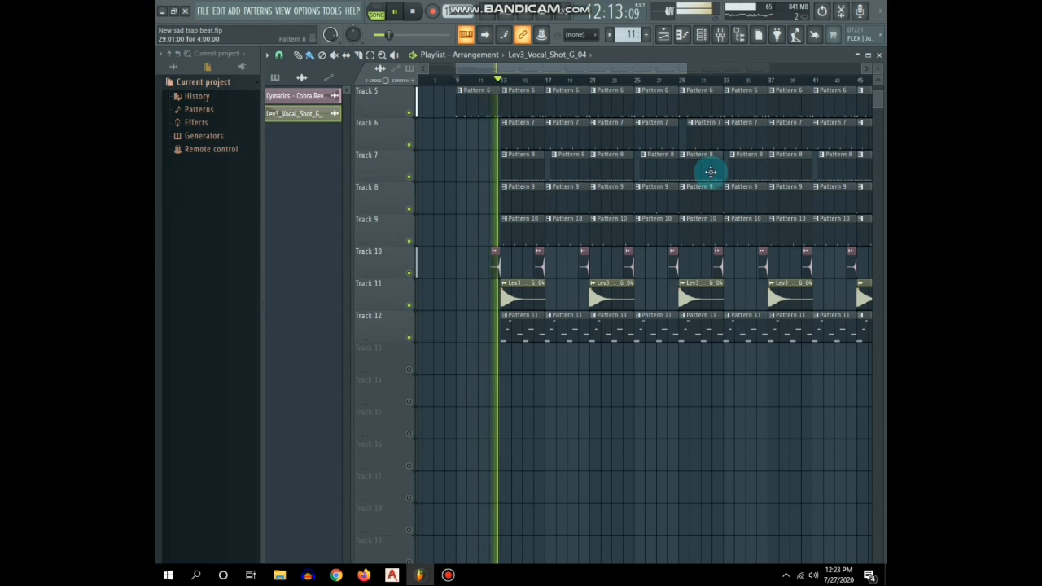
scroll(696, 159, "up", 2)
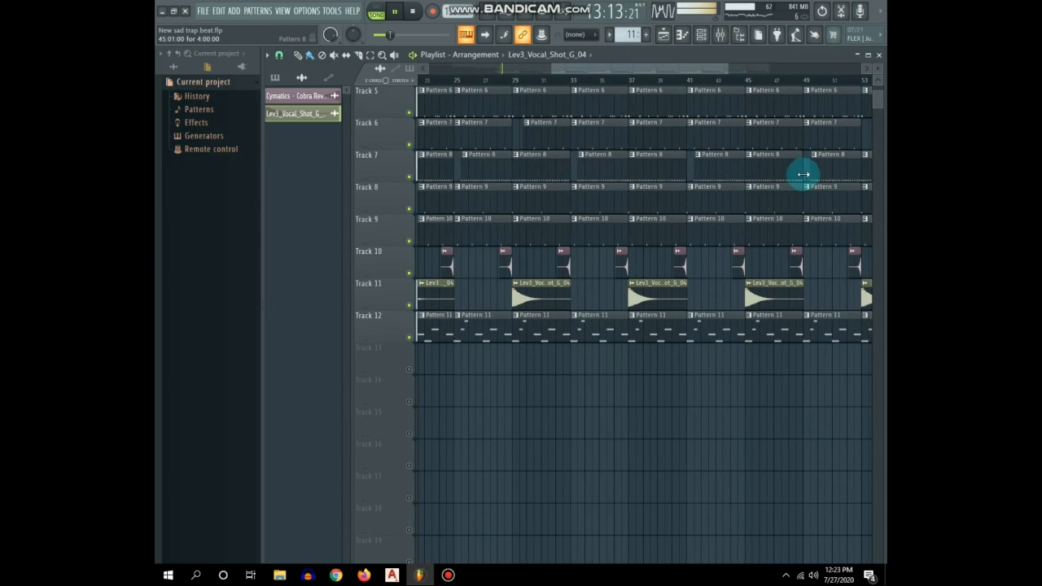
scroll(623, 263, "down", 3)
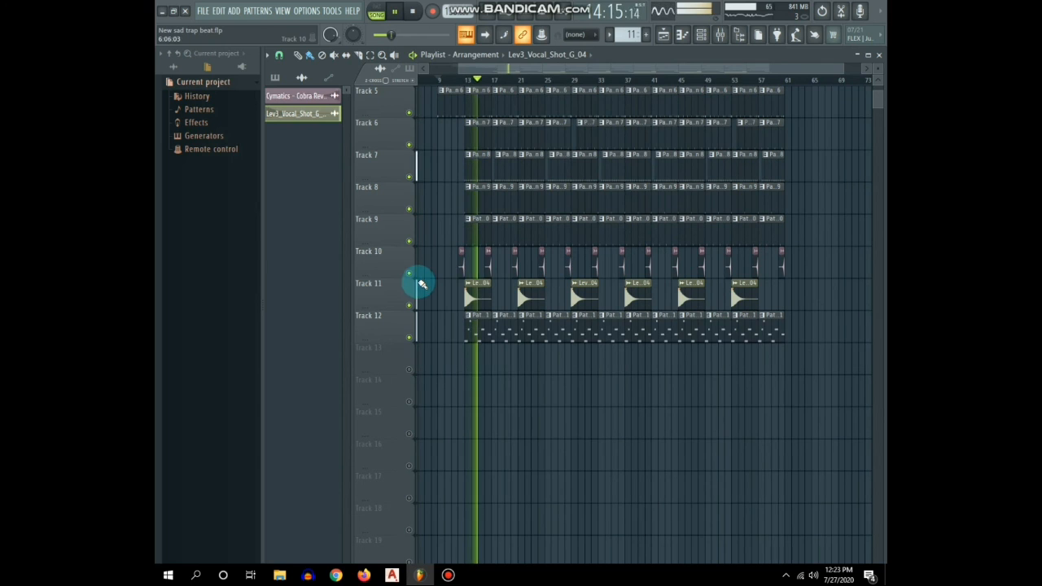
scroll(428, 283, "up", 1)
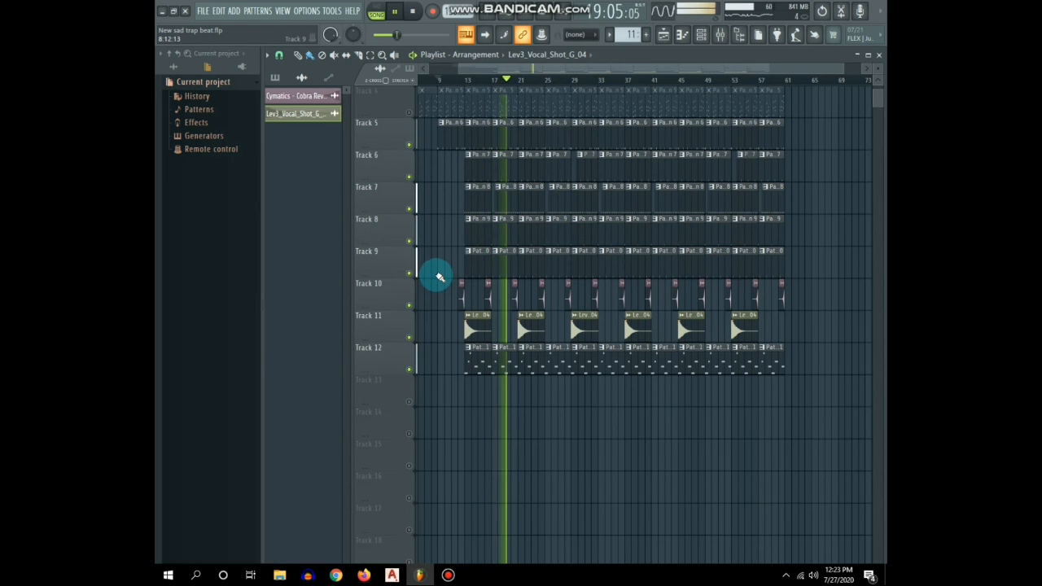
scroll(442, 278, "up", 1)
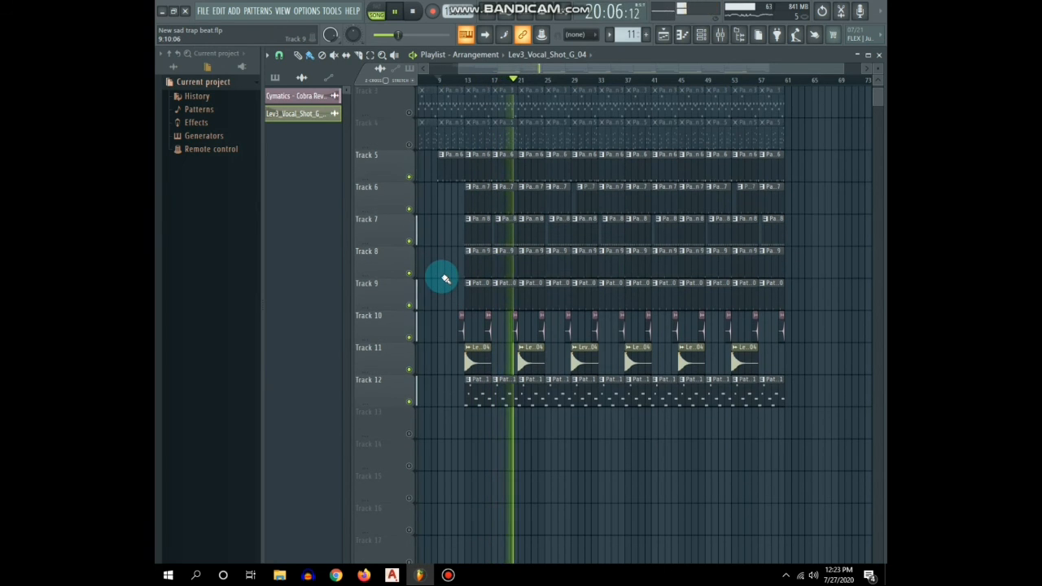